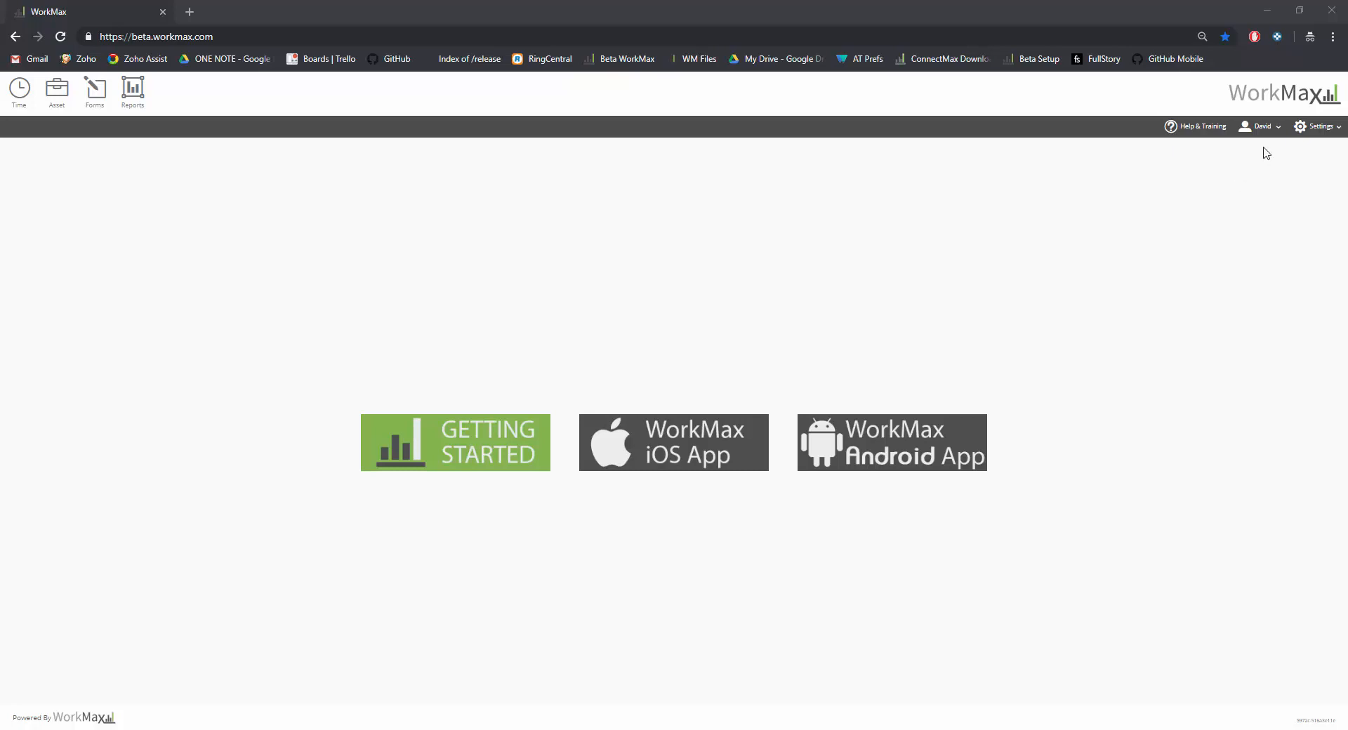
- Open the permission profiles in the System section of the module settings
click(1316, 127)
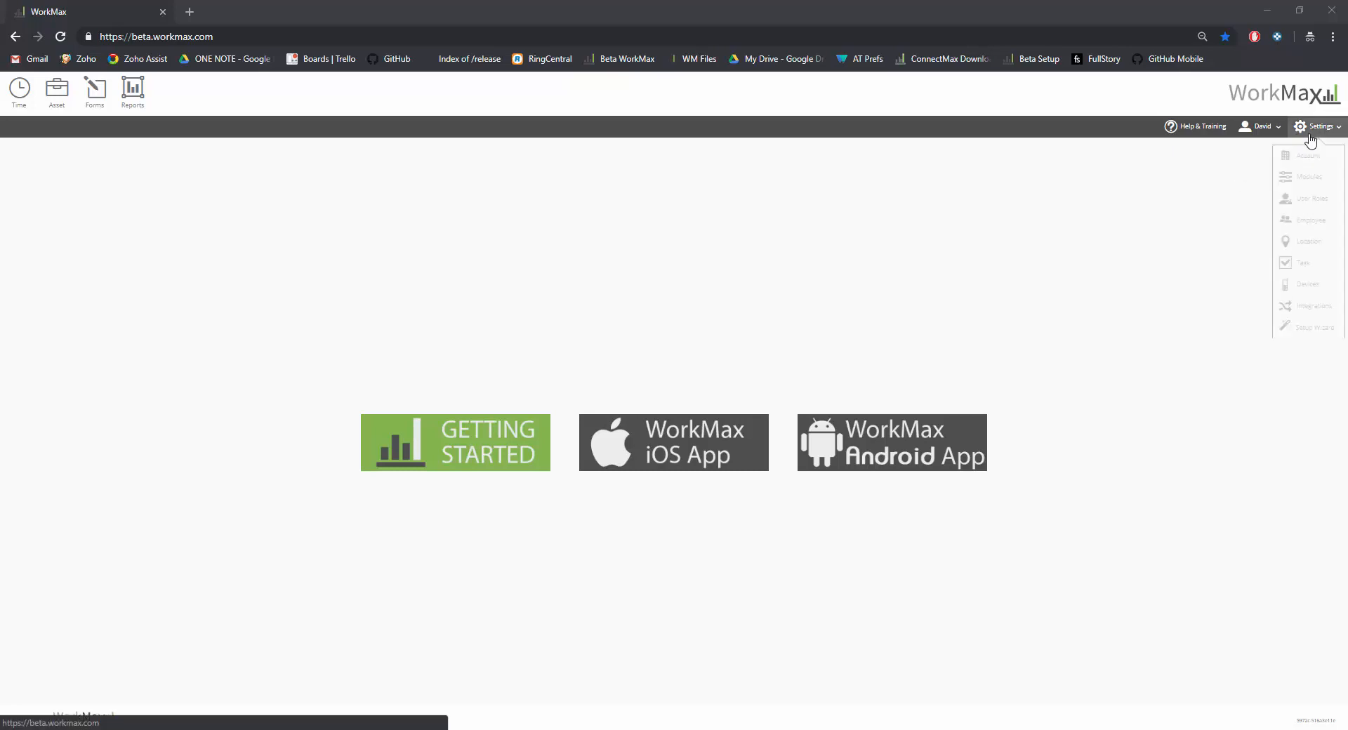
click(1315, 184)
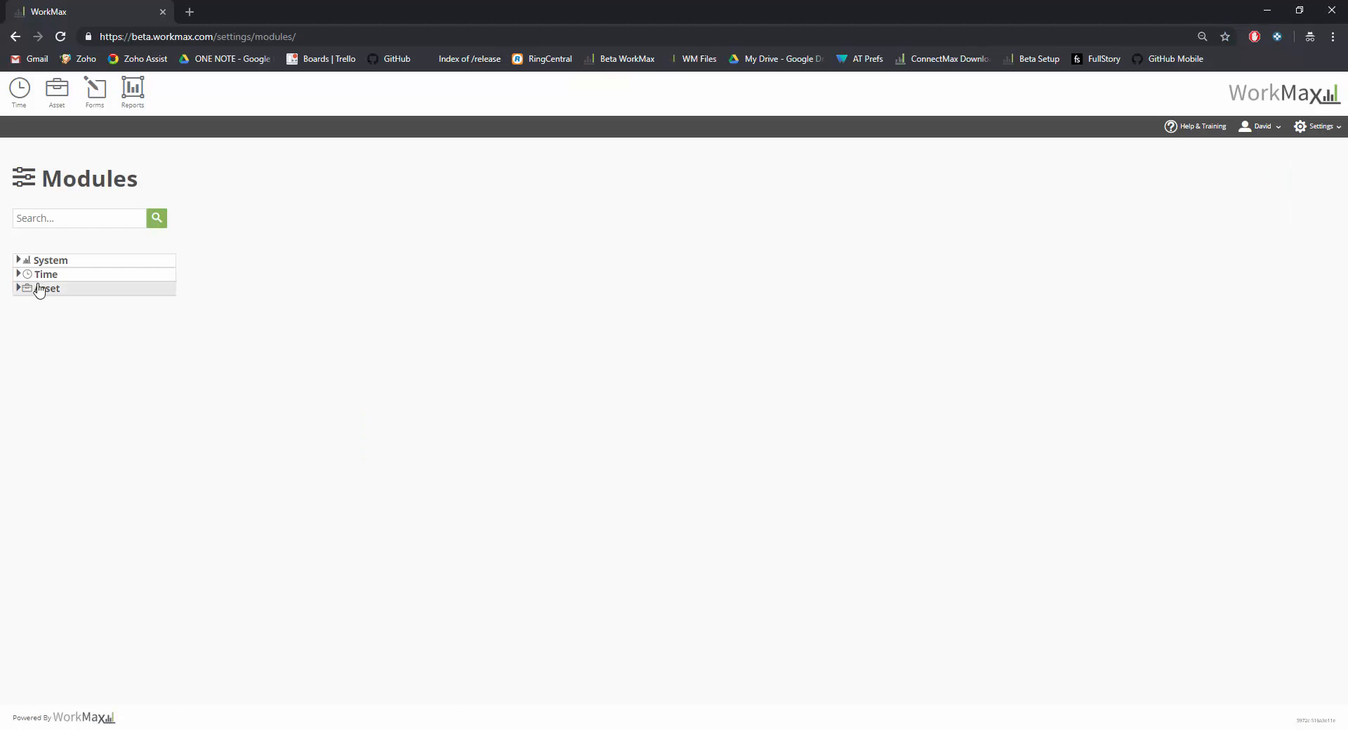
click(42, 261)
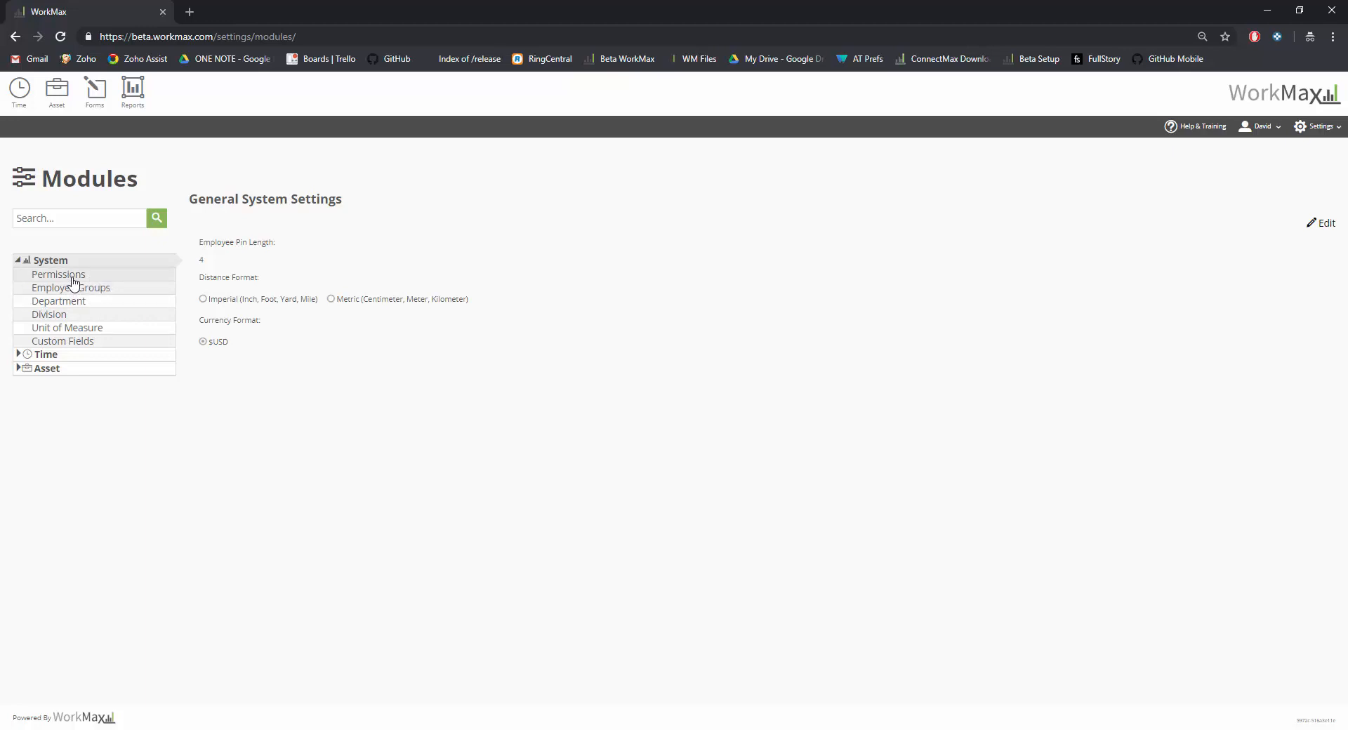
click(73, 278)
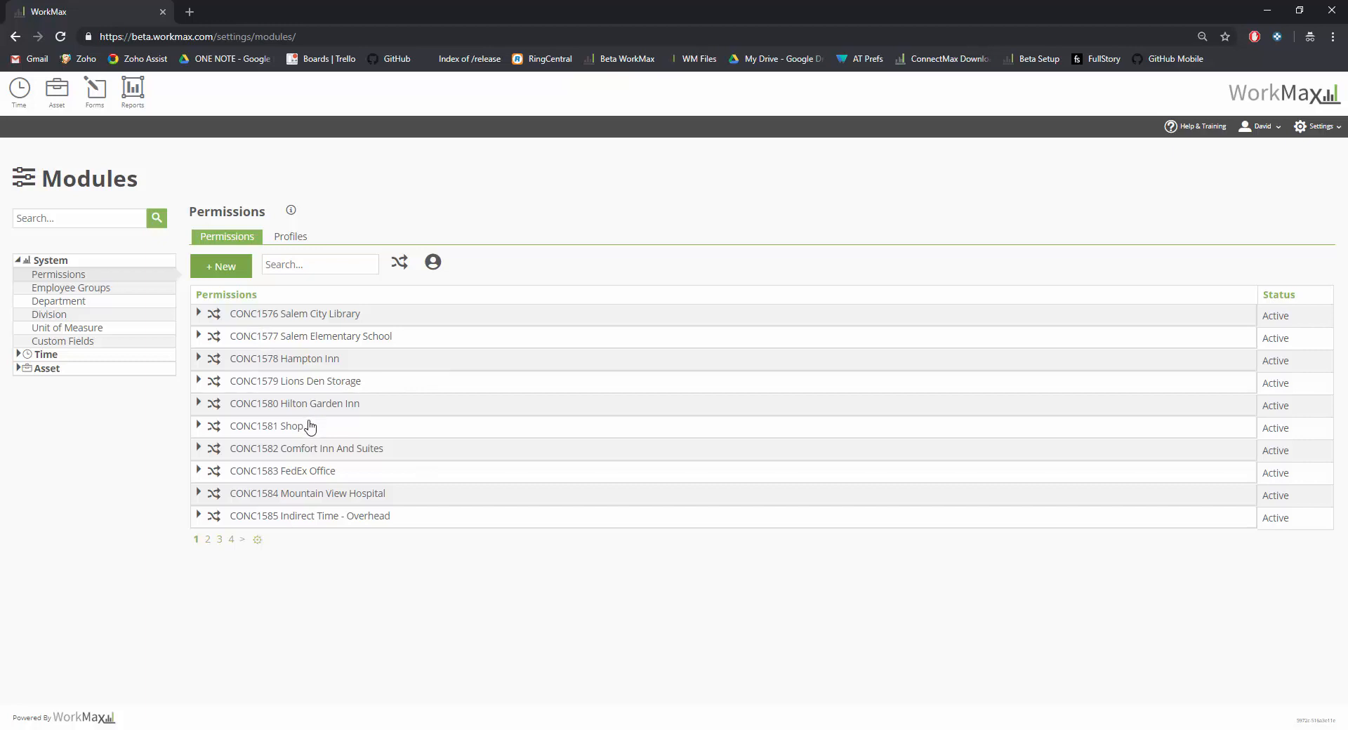
click(289, 238)
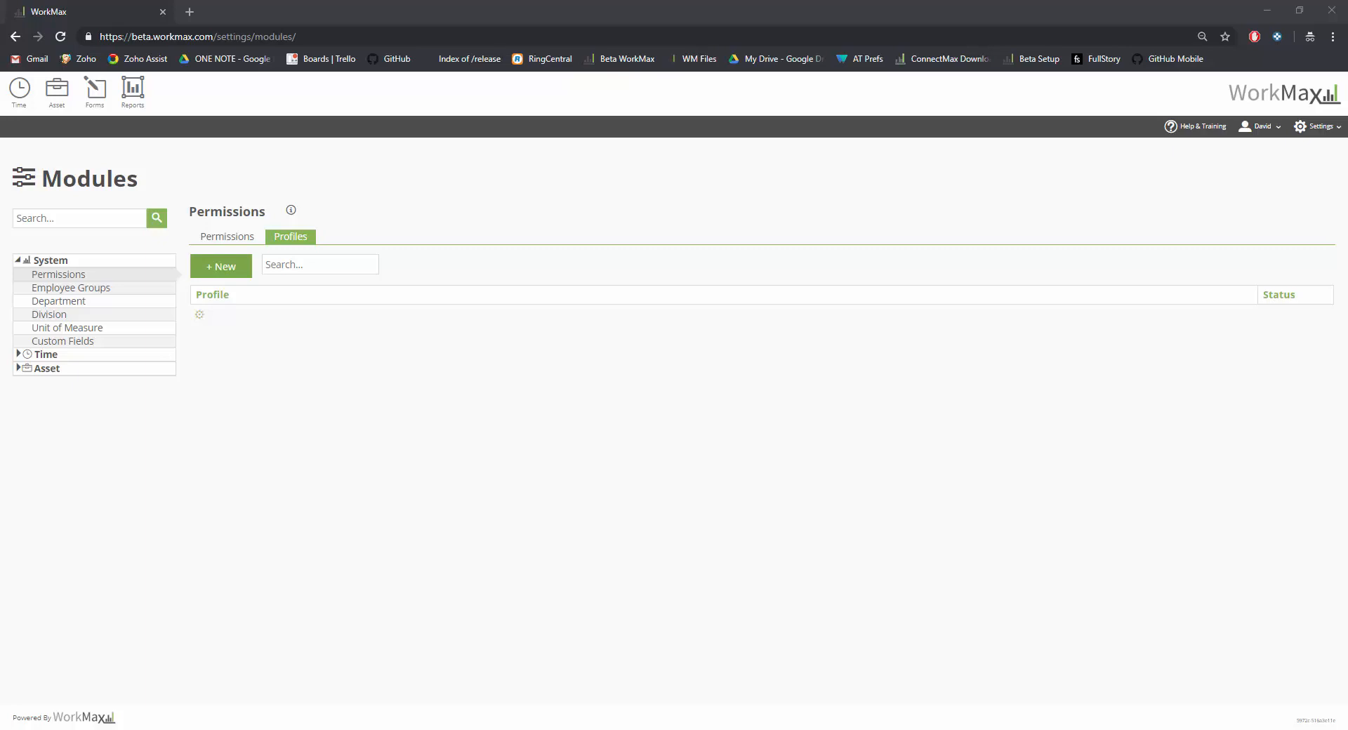
- Start a new permission profile named Company and include all existing and new imported permissions
click(232, 270)
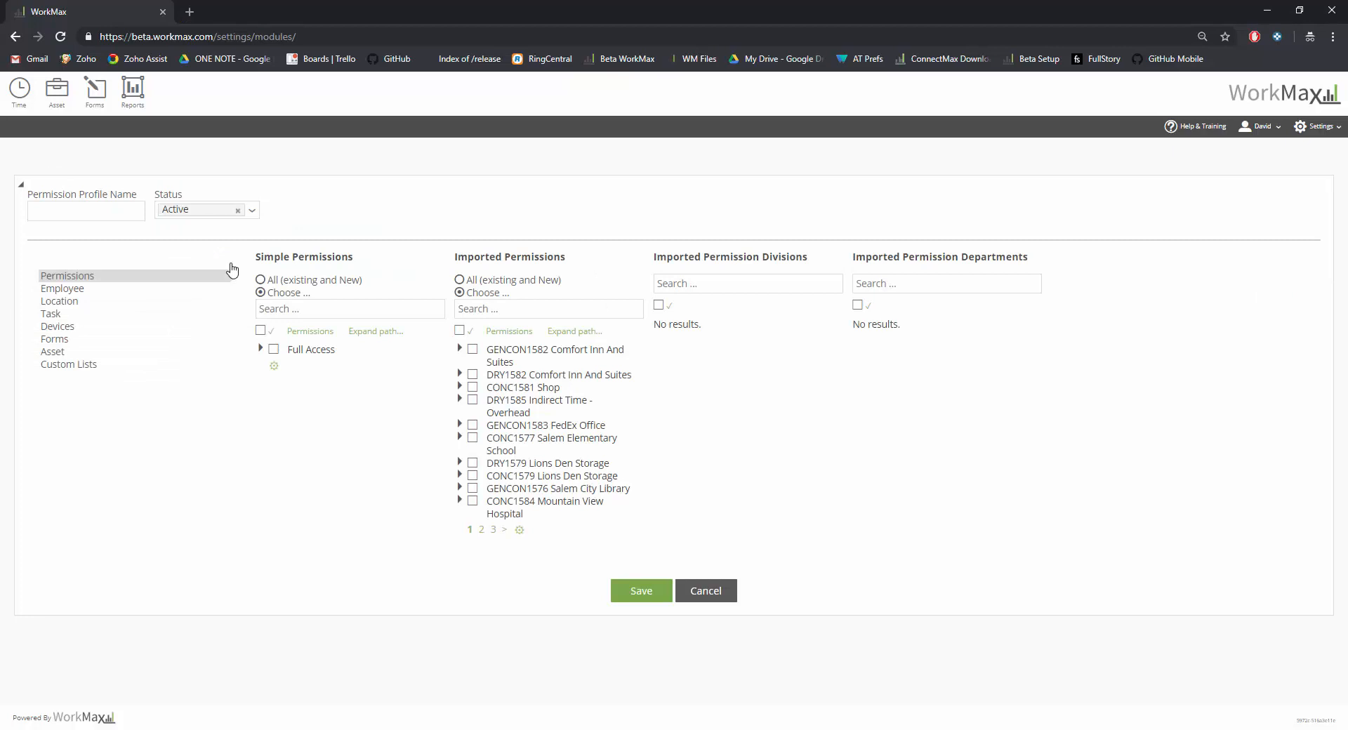
click(55, 212)
text(Company)
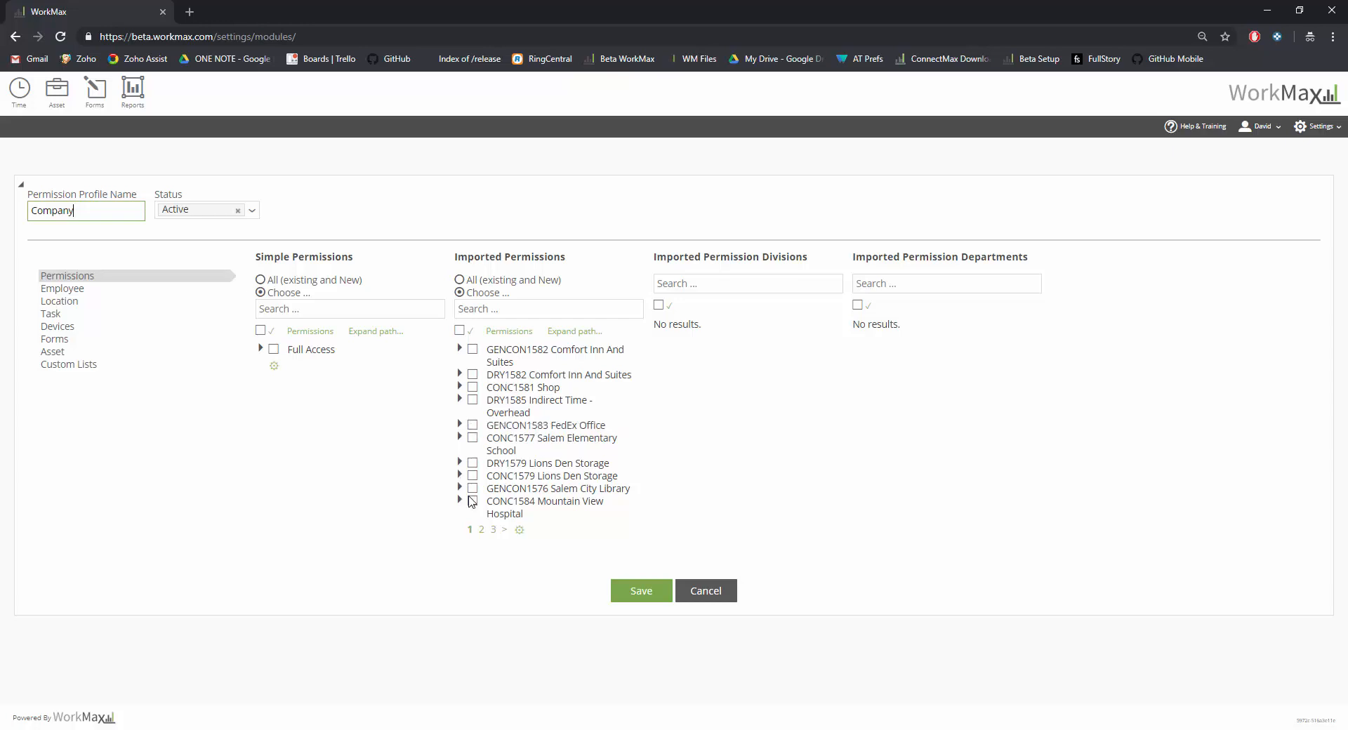
click(460, 280)
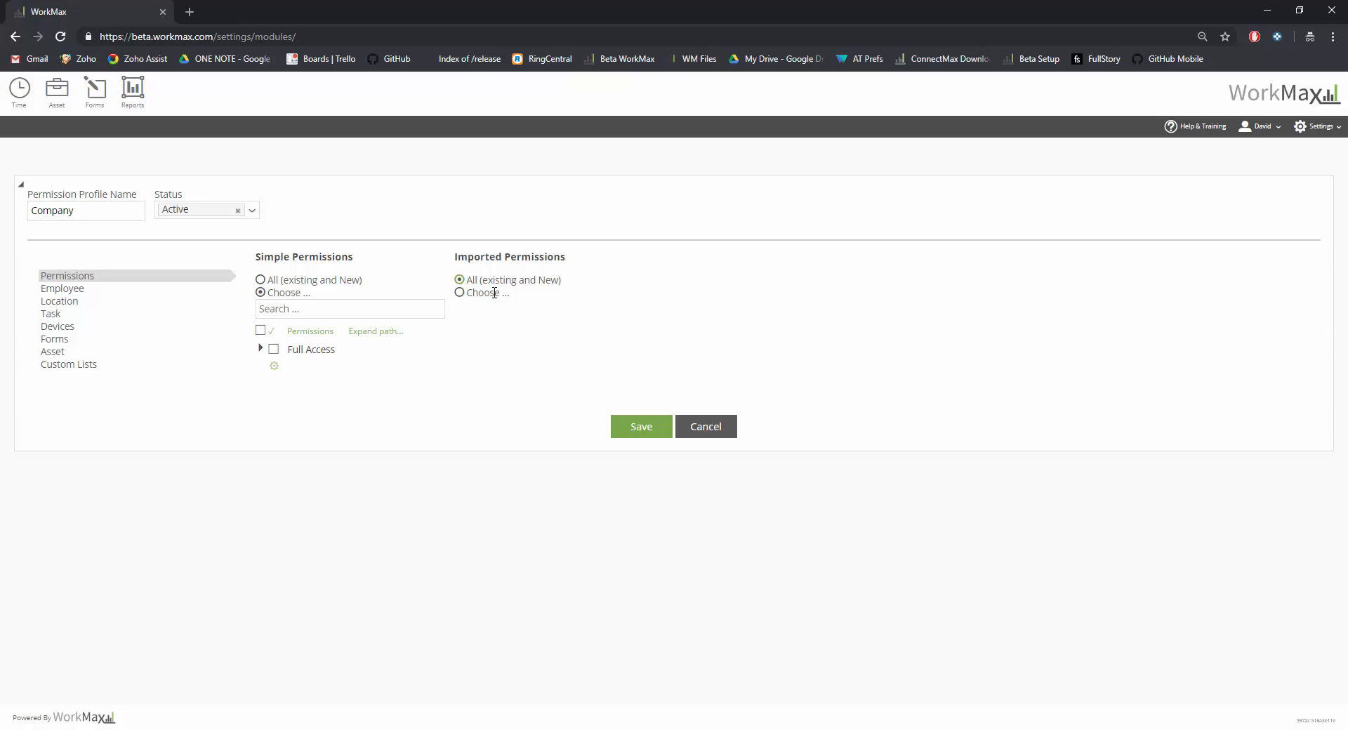
- Assign the Company profile to all existing and new employees and devices, and save it
click(104, 292)
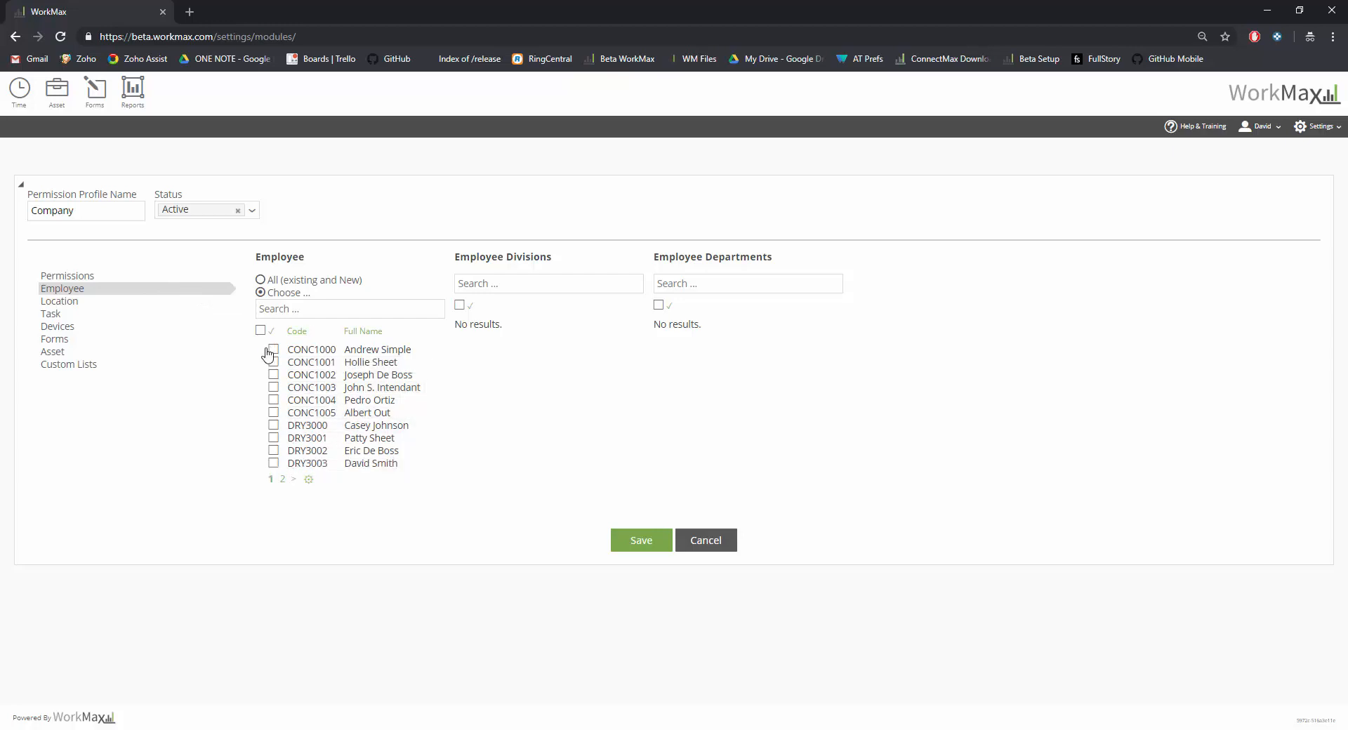
click(261, 280)
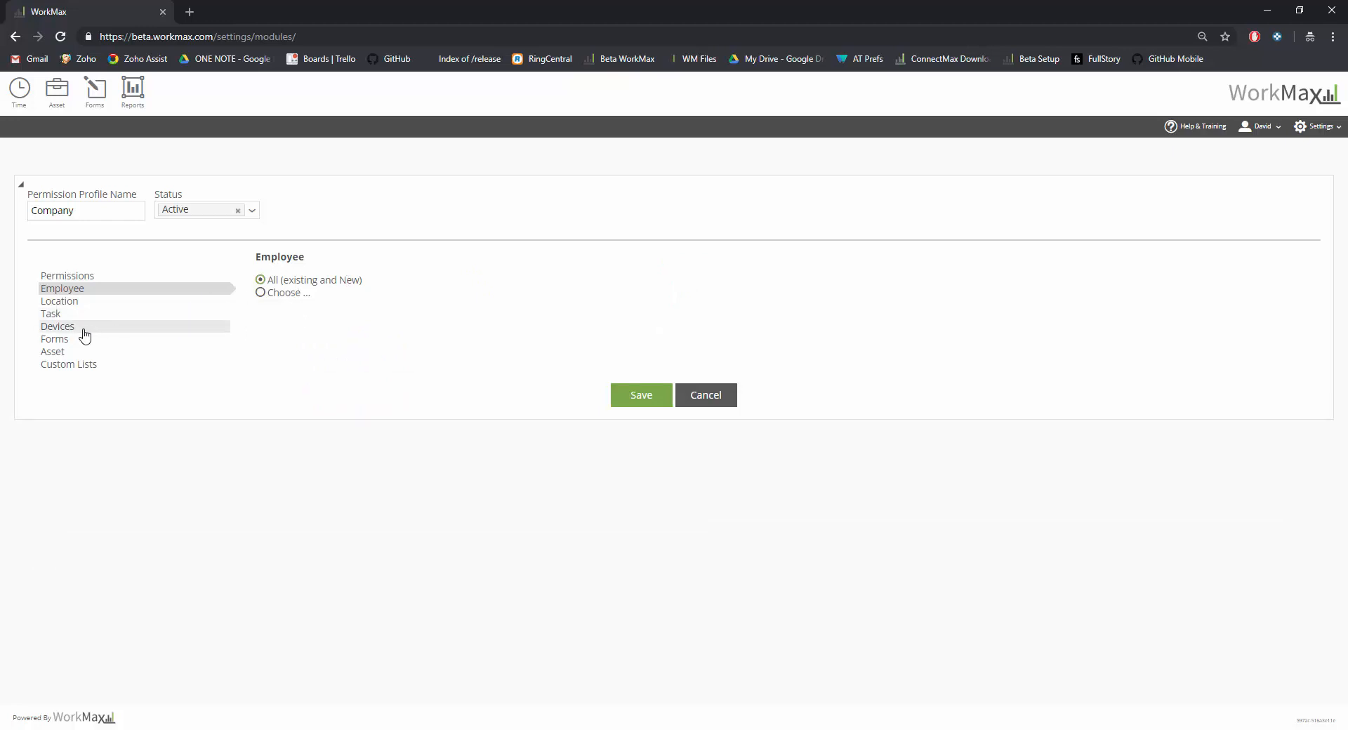
click(60, 332)
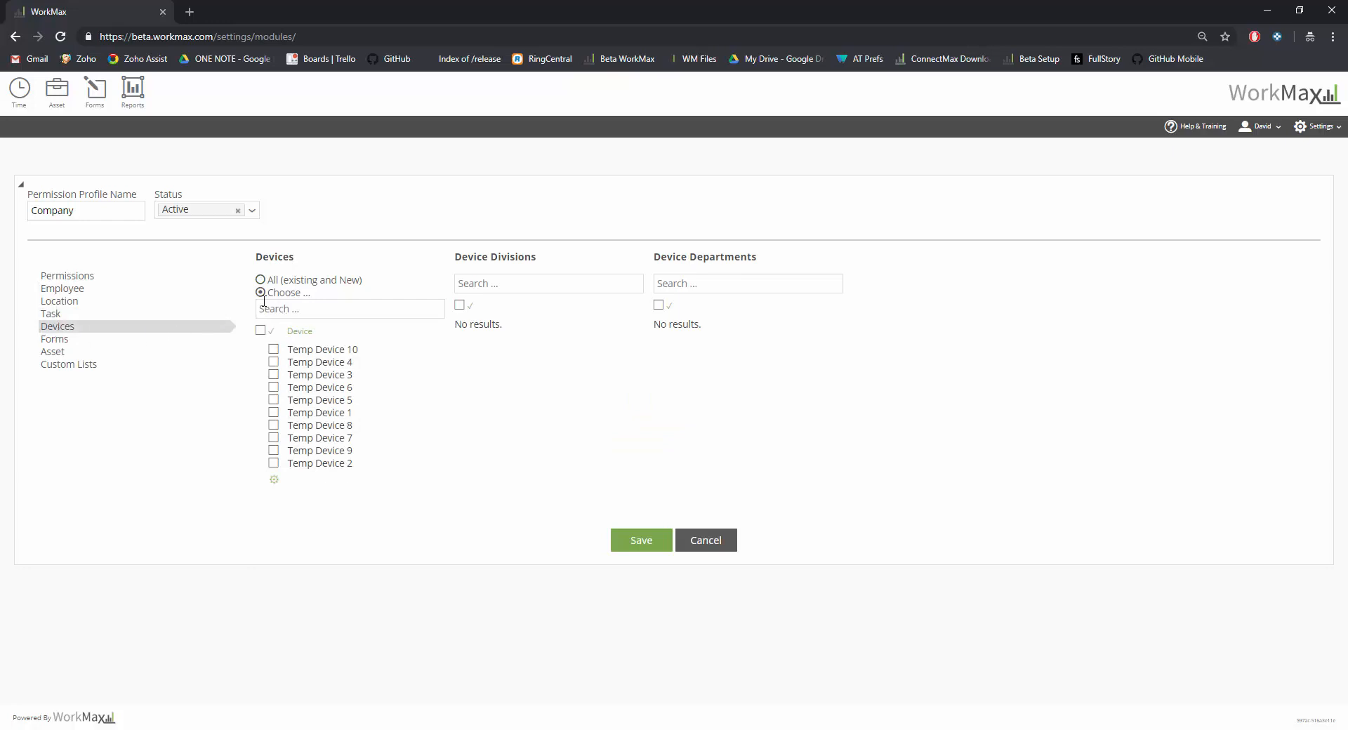
click(261, 280)
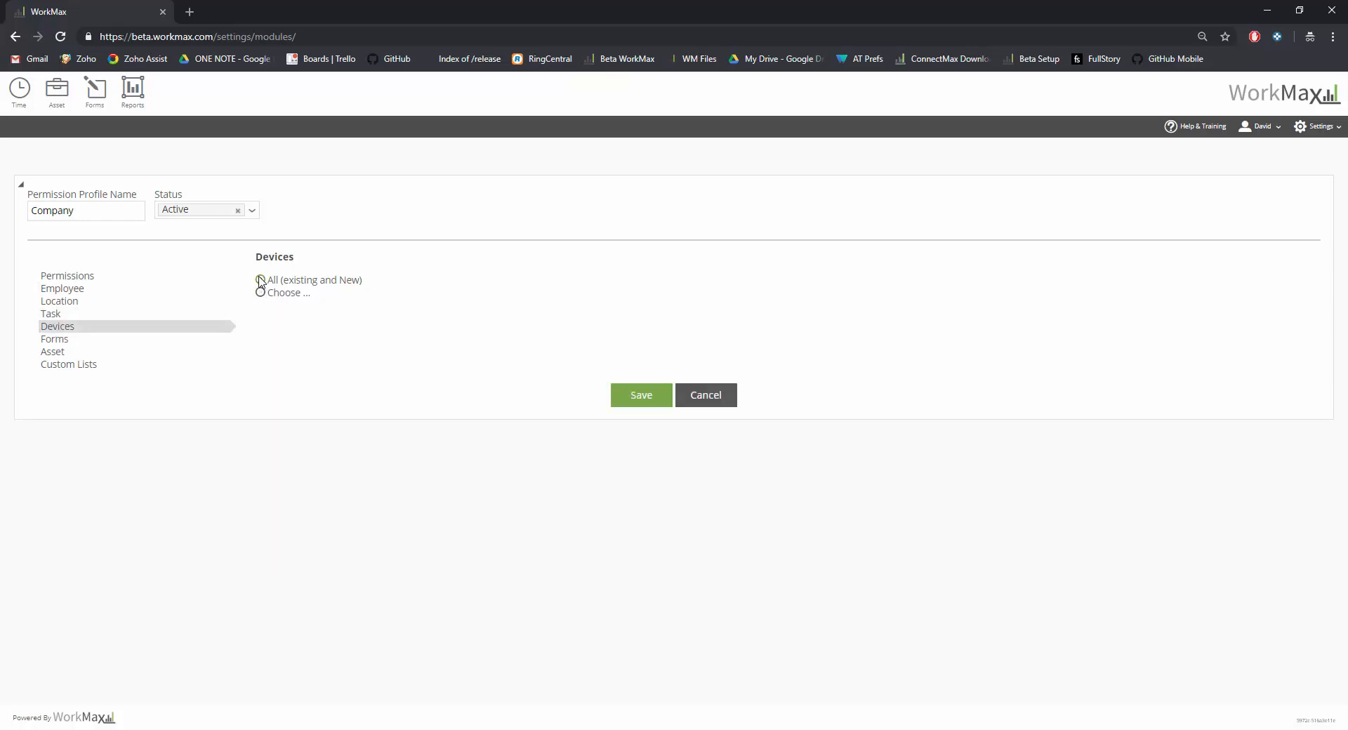
click(642, 396)
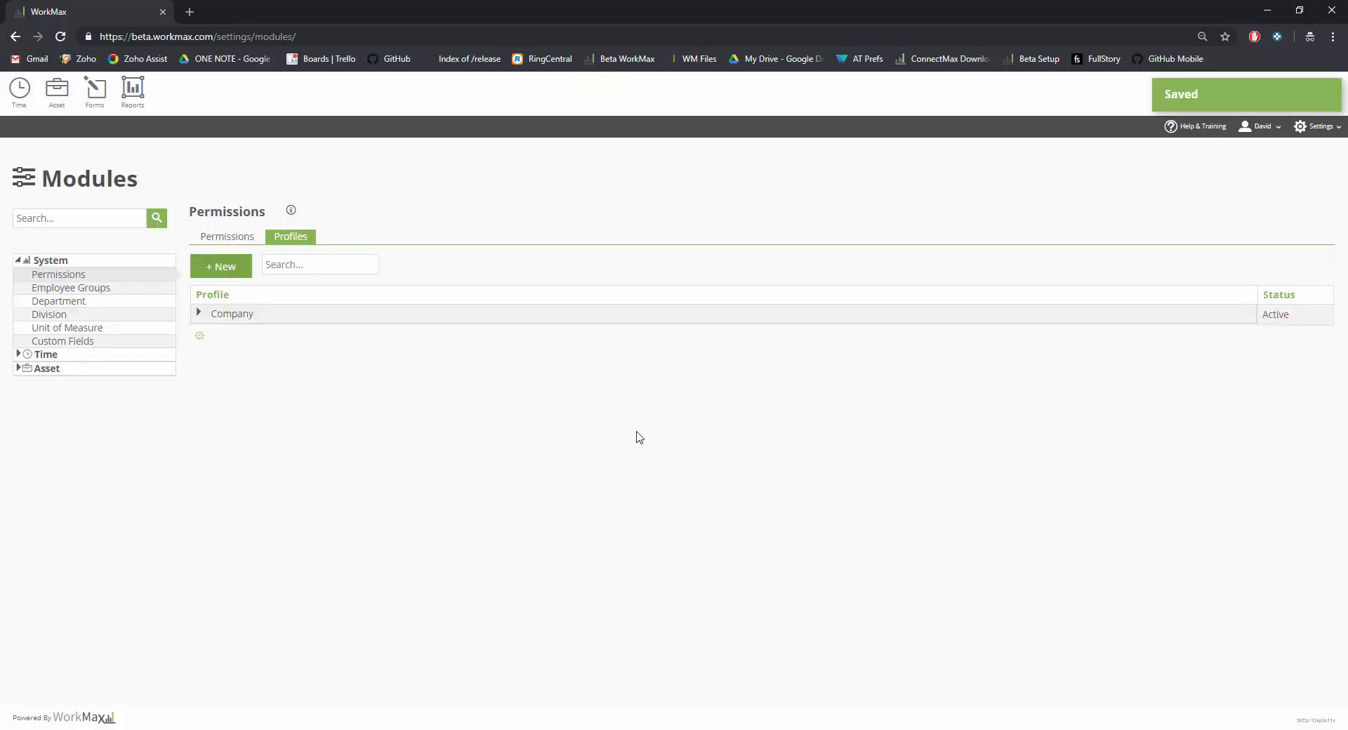
- In the employee settings, review the permission sets the Company profile gives the fifth listed employee, without deleting anything
click(1316, 127)
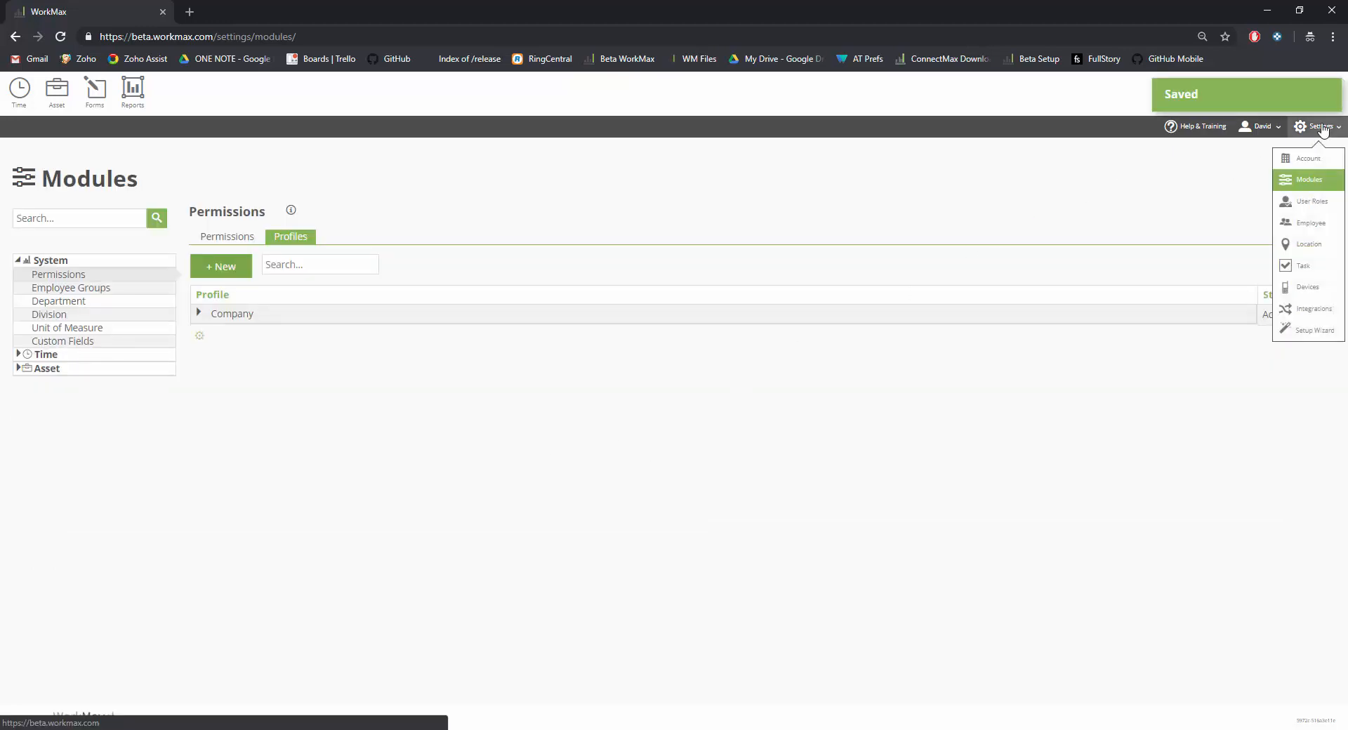
click(1312, 227)
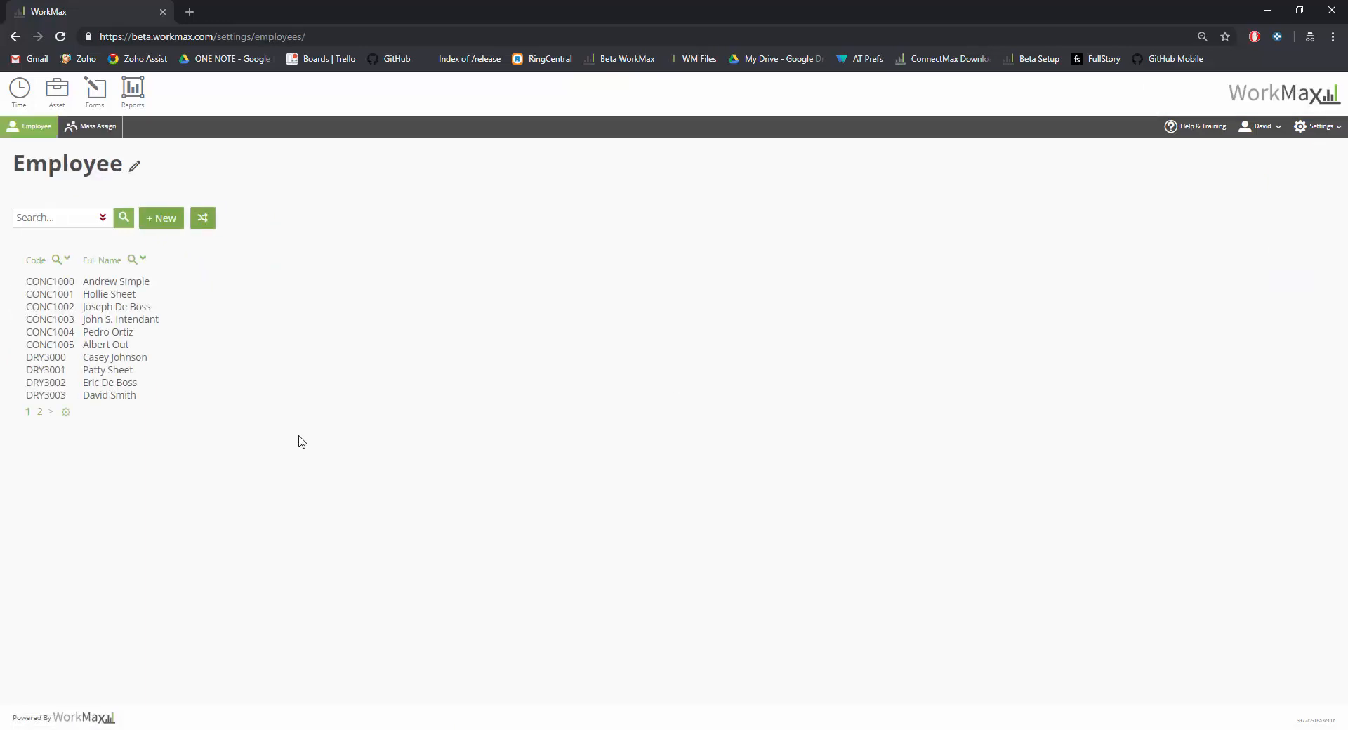
click(64, 332)
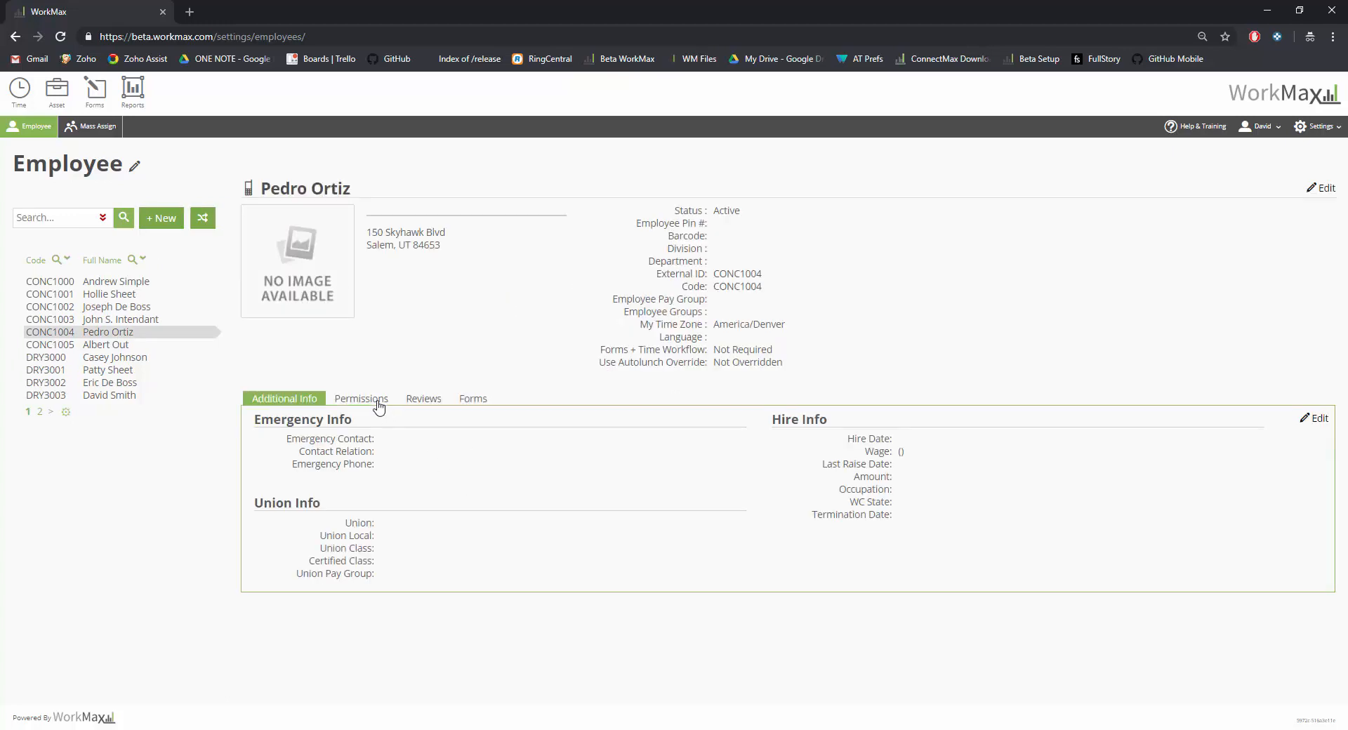
click(378, 405)
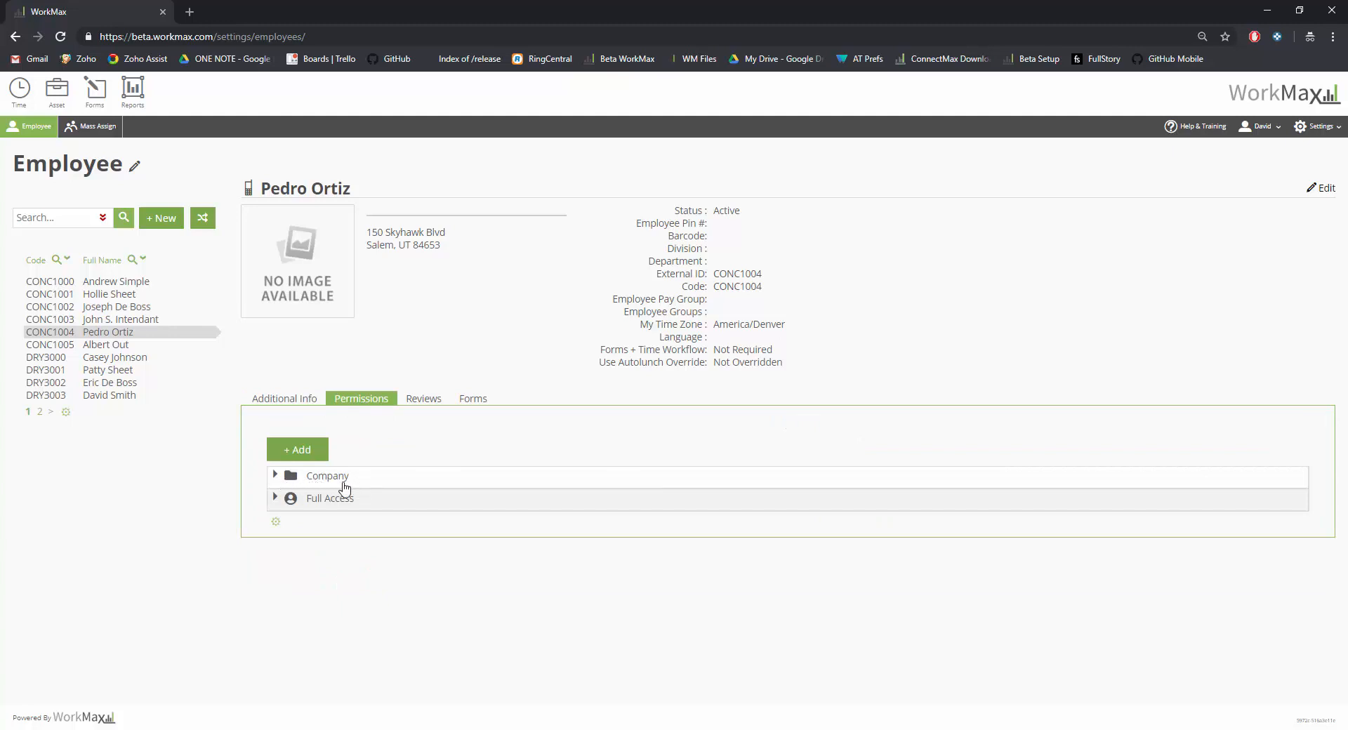
click(381, 485)
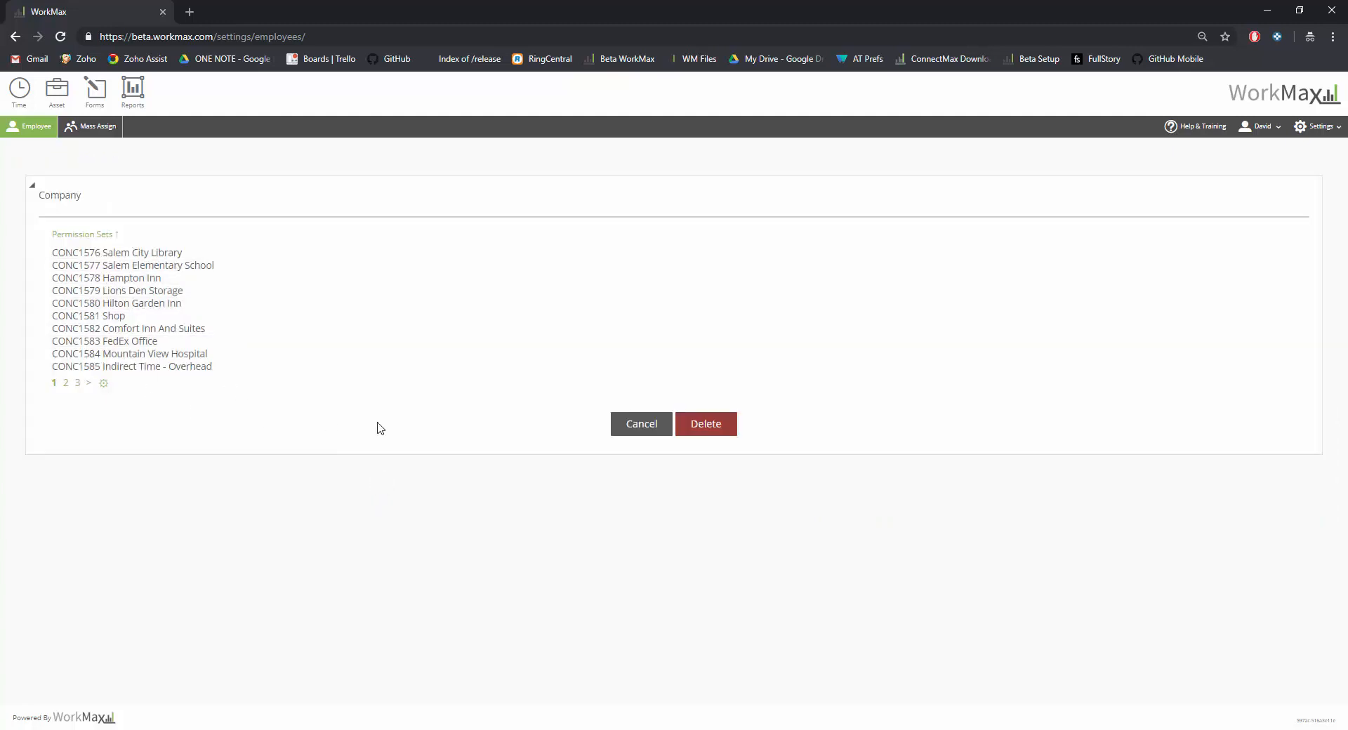
click(626, 432)
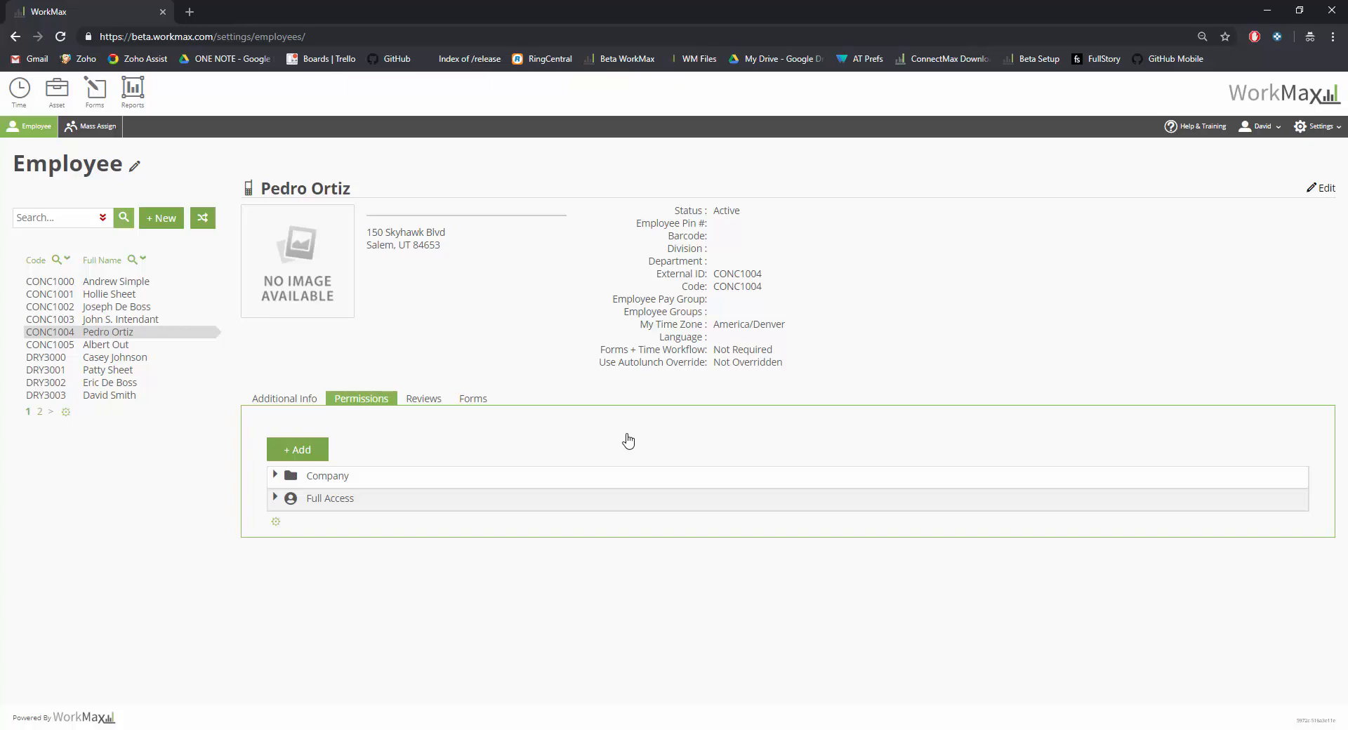
- Switch to ConnectMax and sync the first four ELE-coded employees marked INSERT in the accounting import
mouse_move(603, 727)
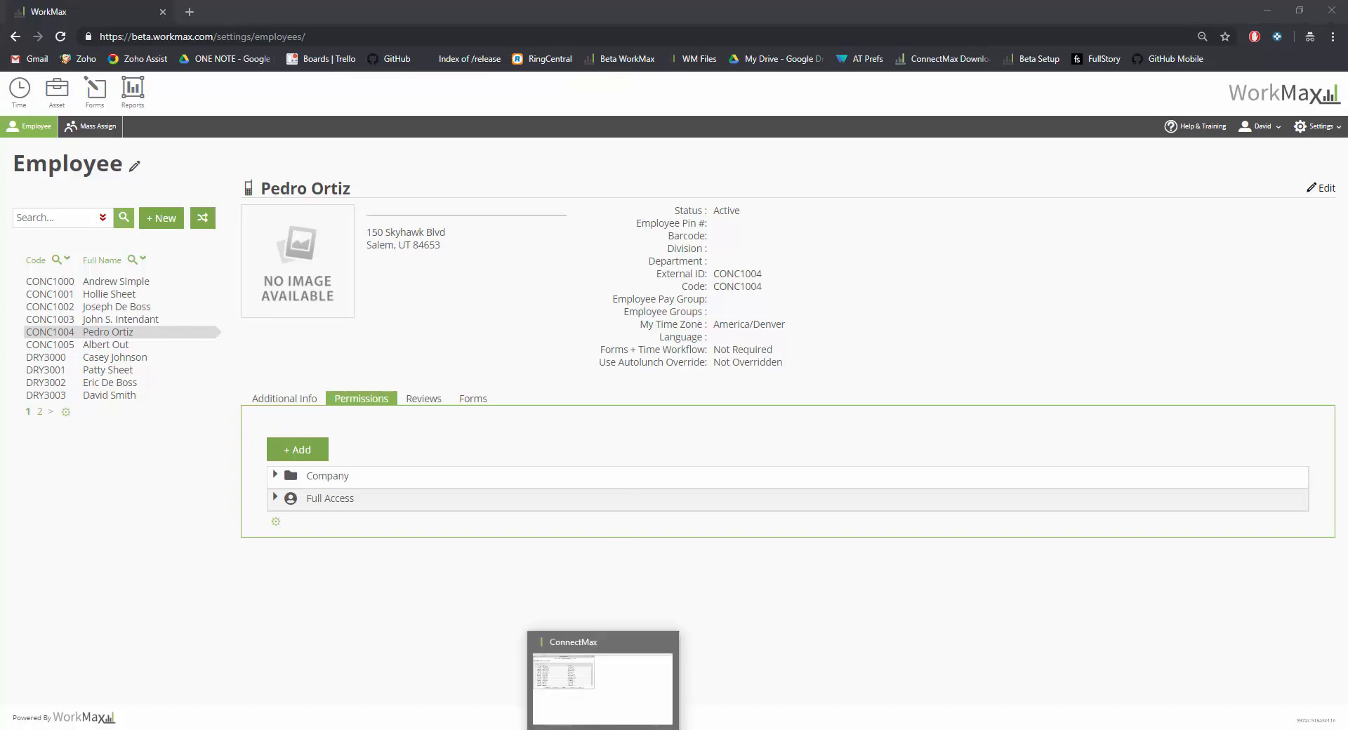
click(602, 684)
scroll(253, 294, down, 2)
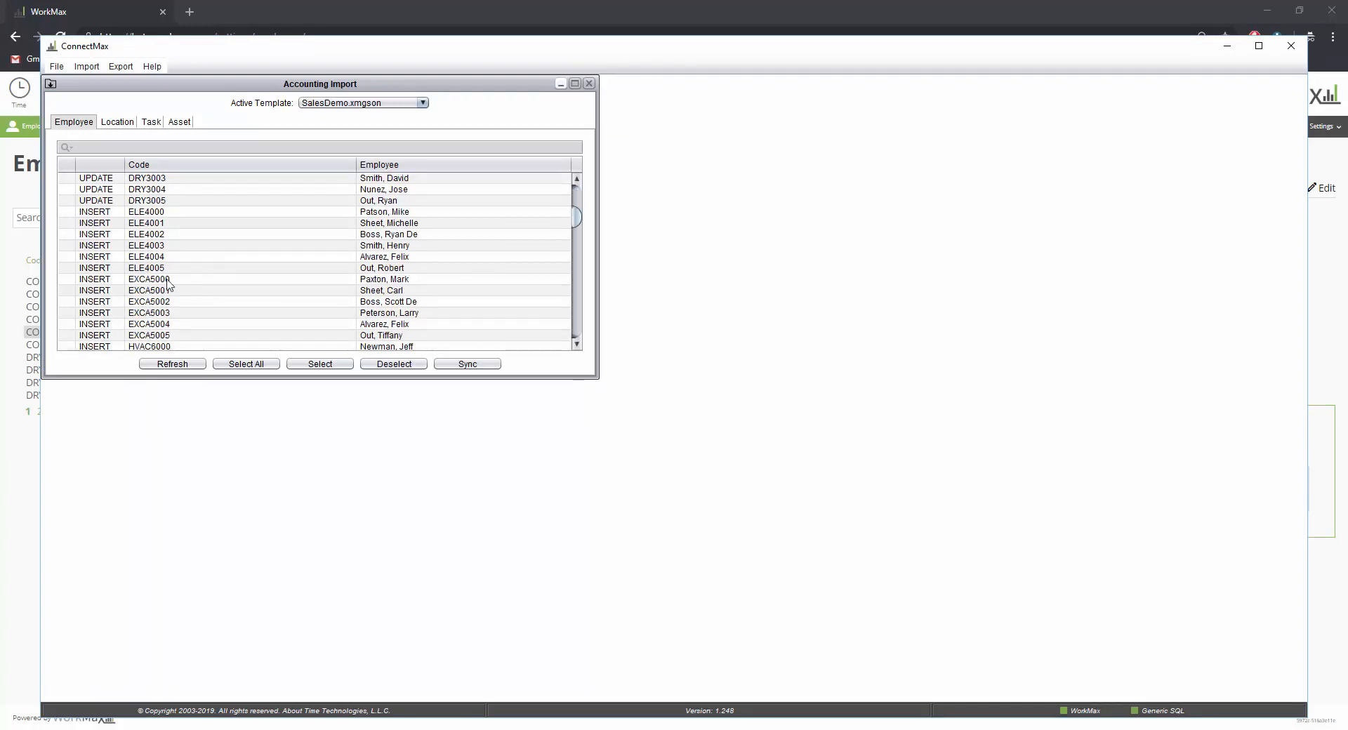
drag(146, 212, 152, 247)
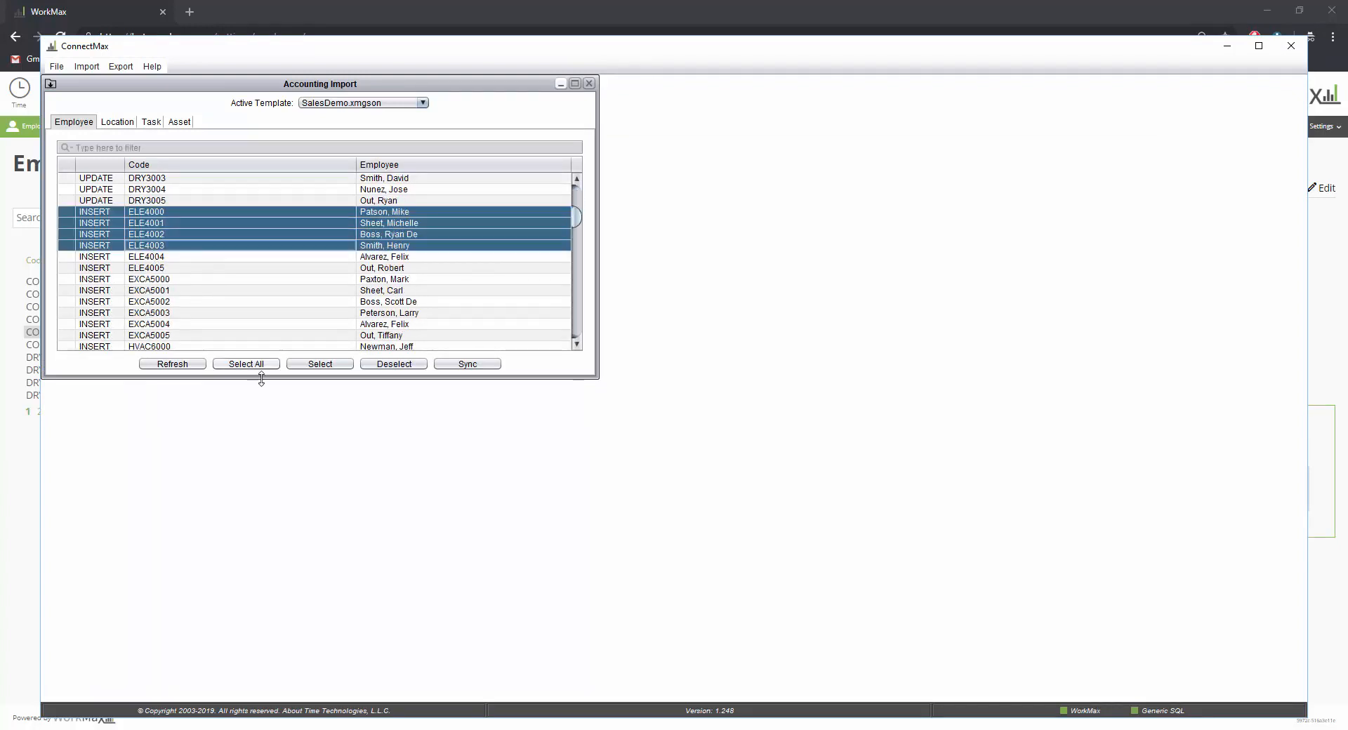
click(320, 364)
click(464, 363)
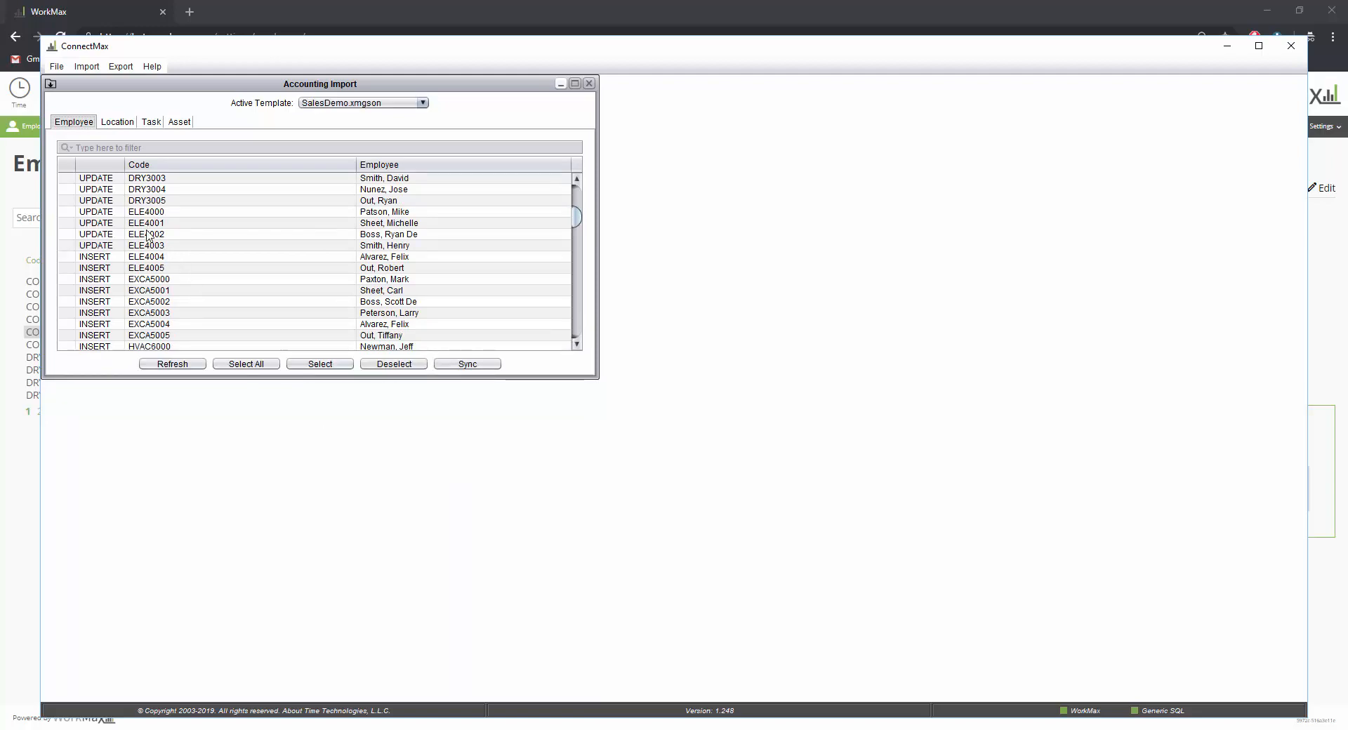
- Switch back to WorkMax, refresh the employee list and search it for "ele"
click(33, 519)
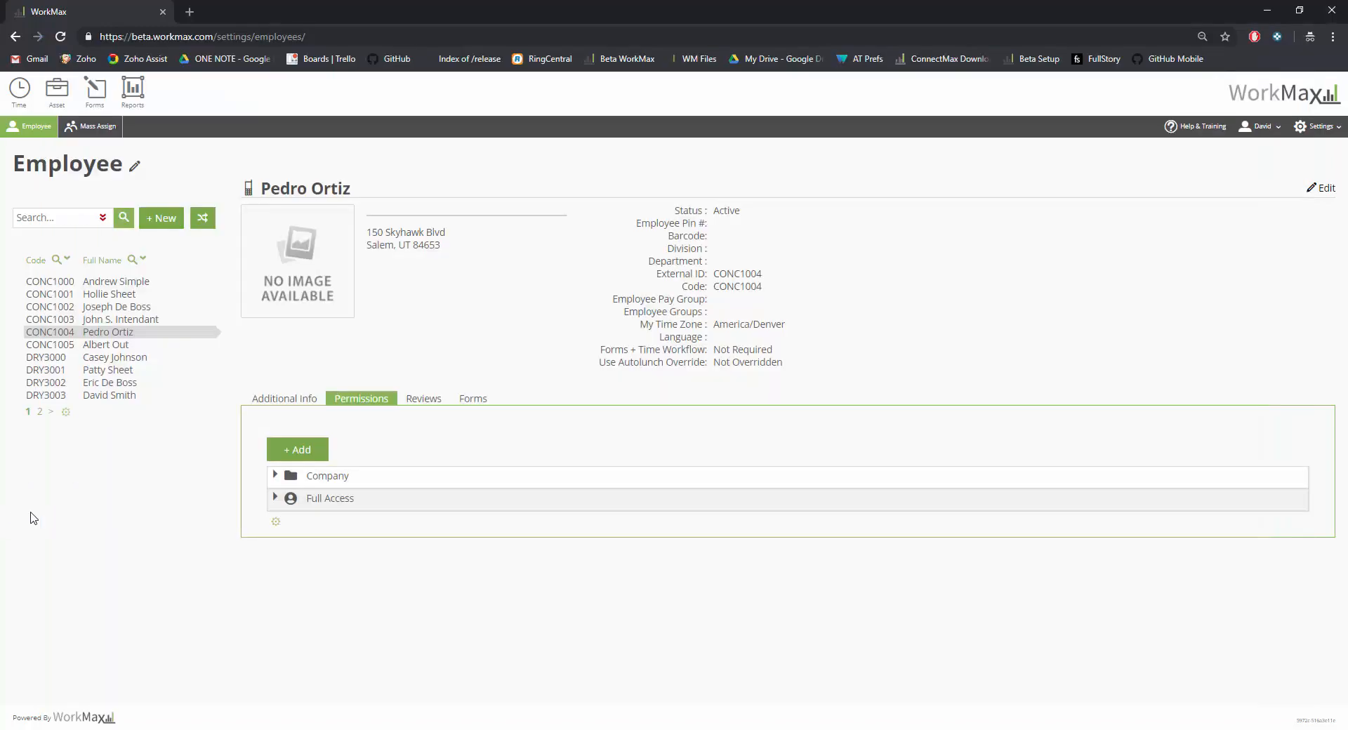
key(F5)
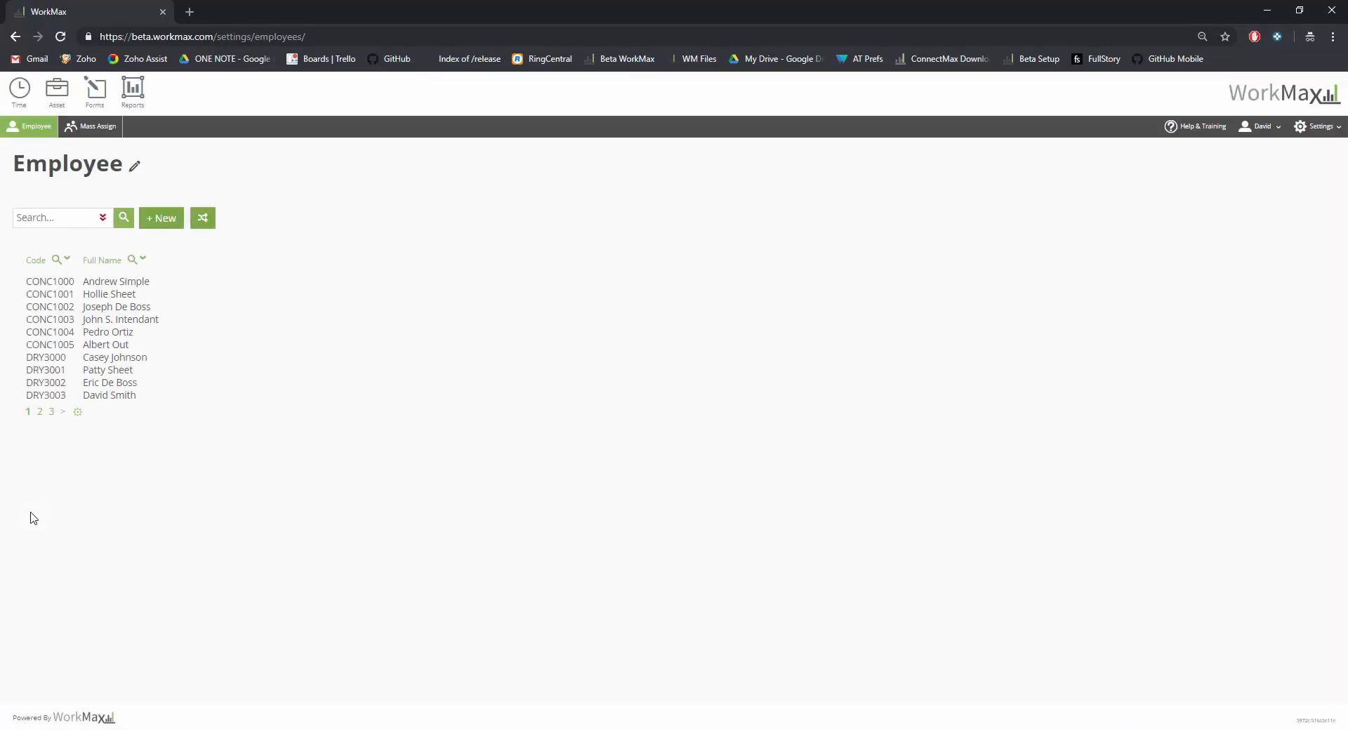
click(47, 214)
text(ele)
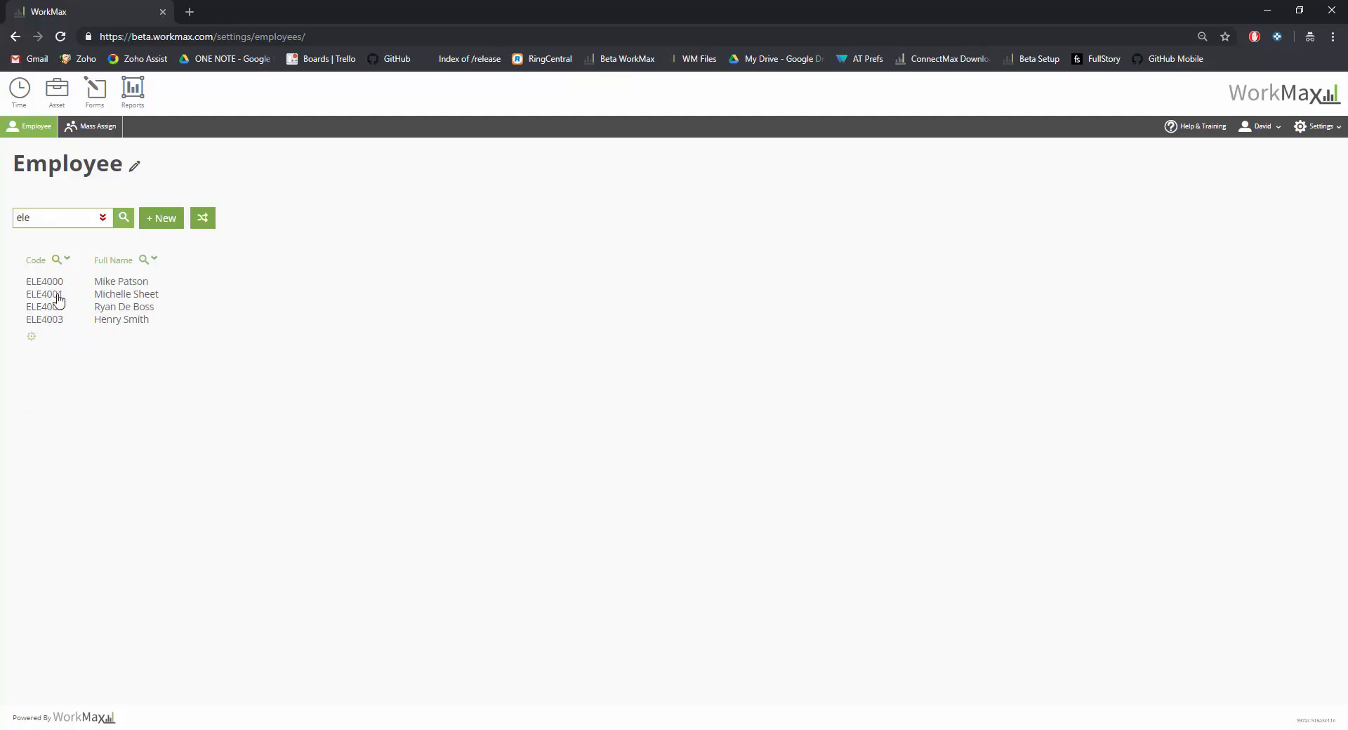
- Review the Company profile's permission sets on the second employee in the search results, leaving the assignment in place
click(59, 299)
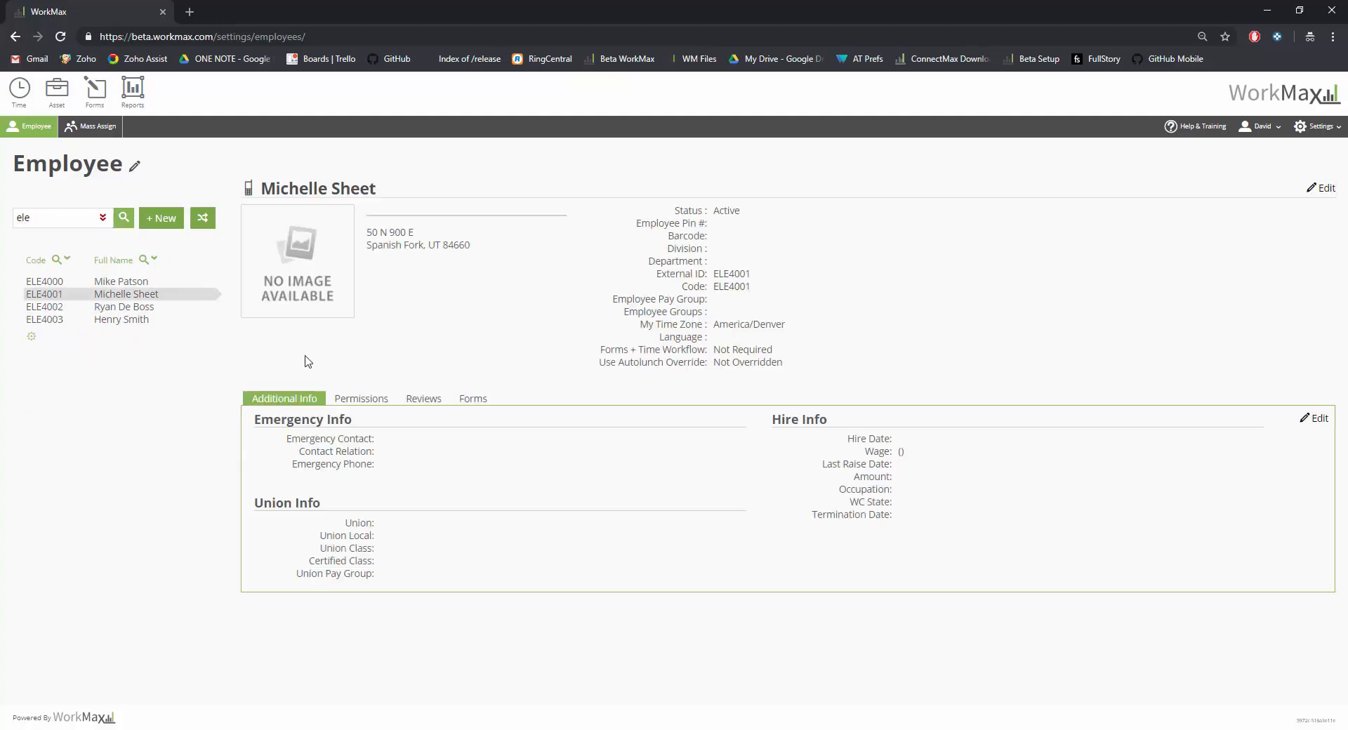
click(356, 411)
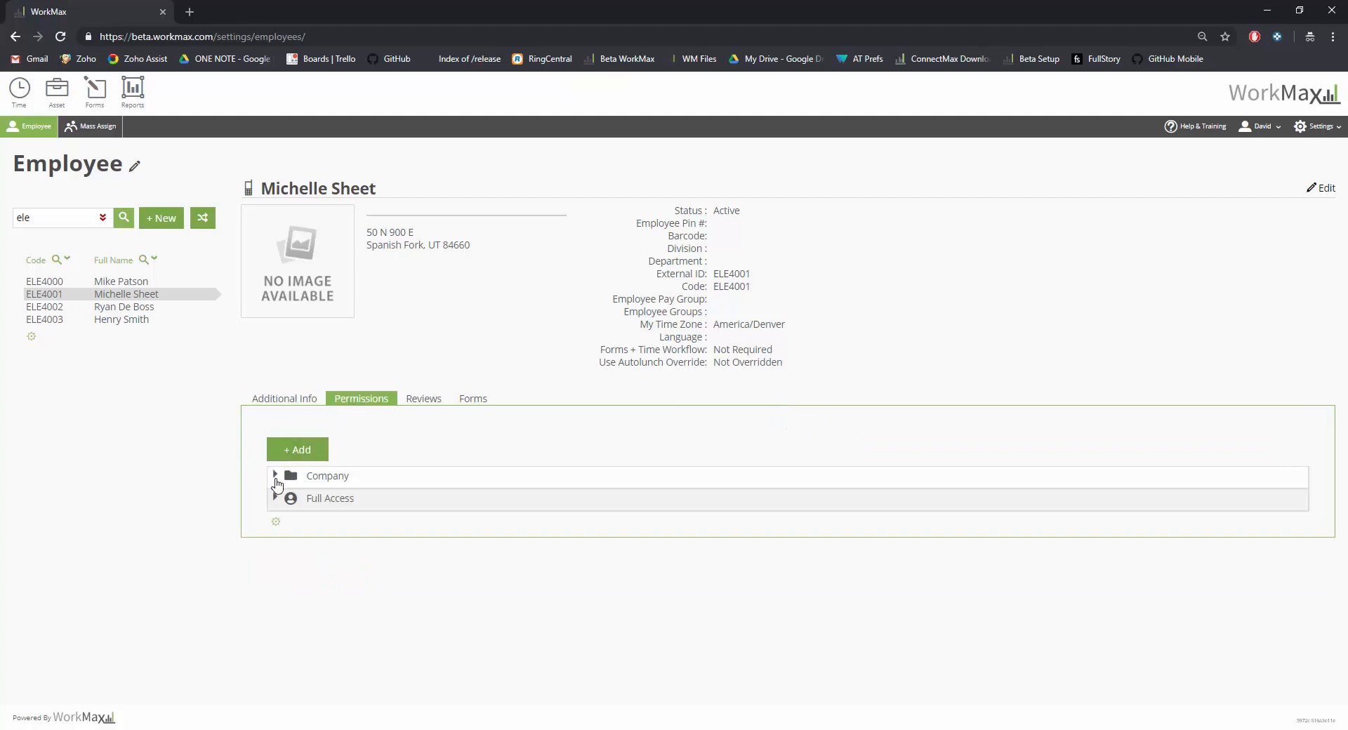
click(340, 482)
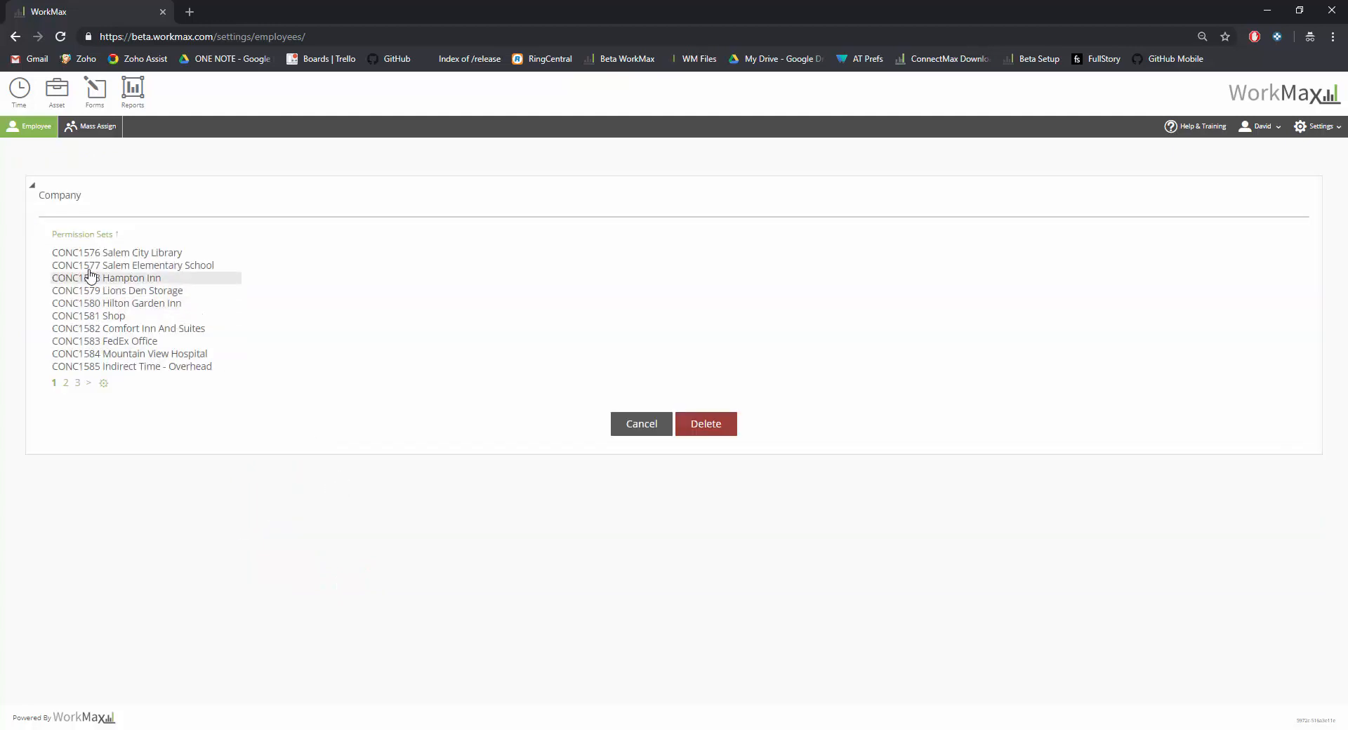
click(638, 436)
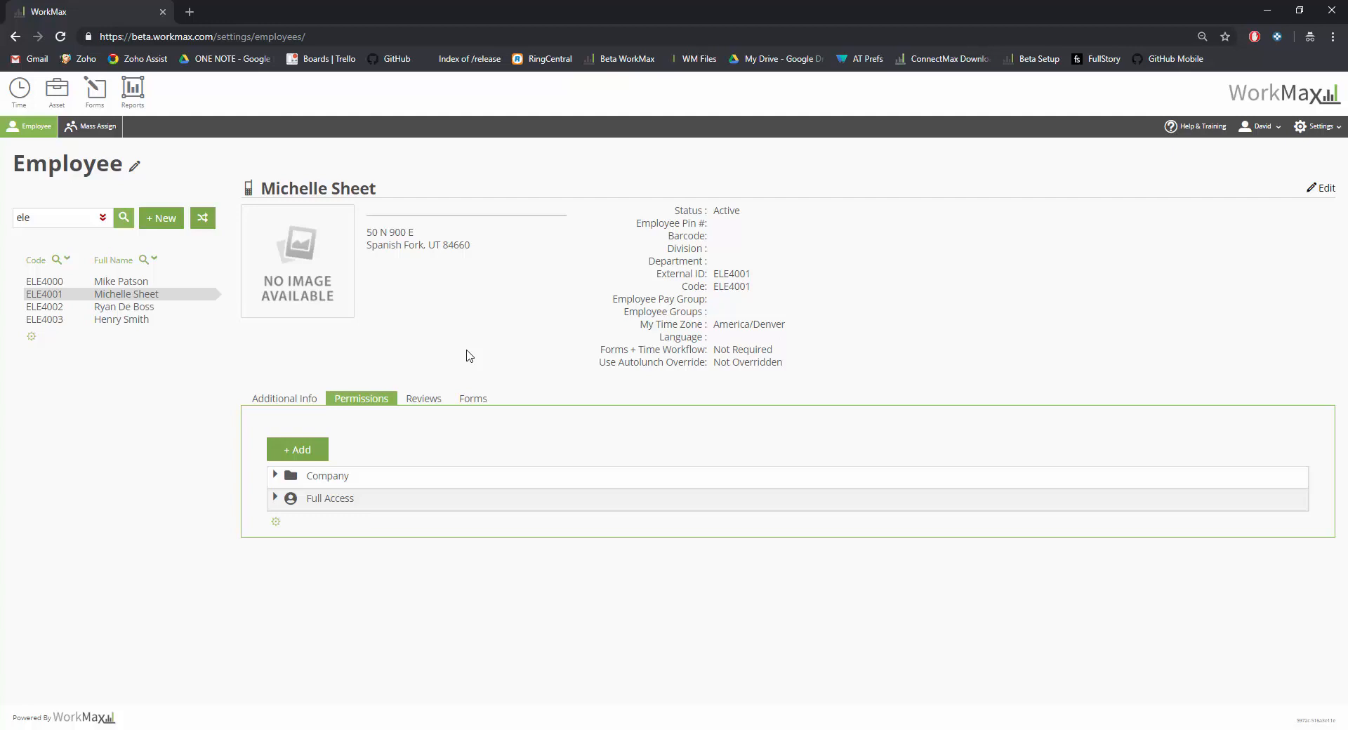
- Go back to the home page and reopen the System module's permission profiles list
click(1283, 93)
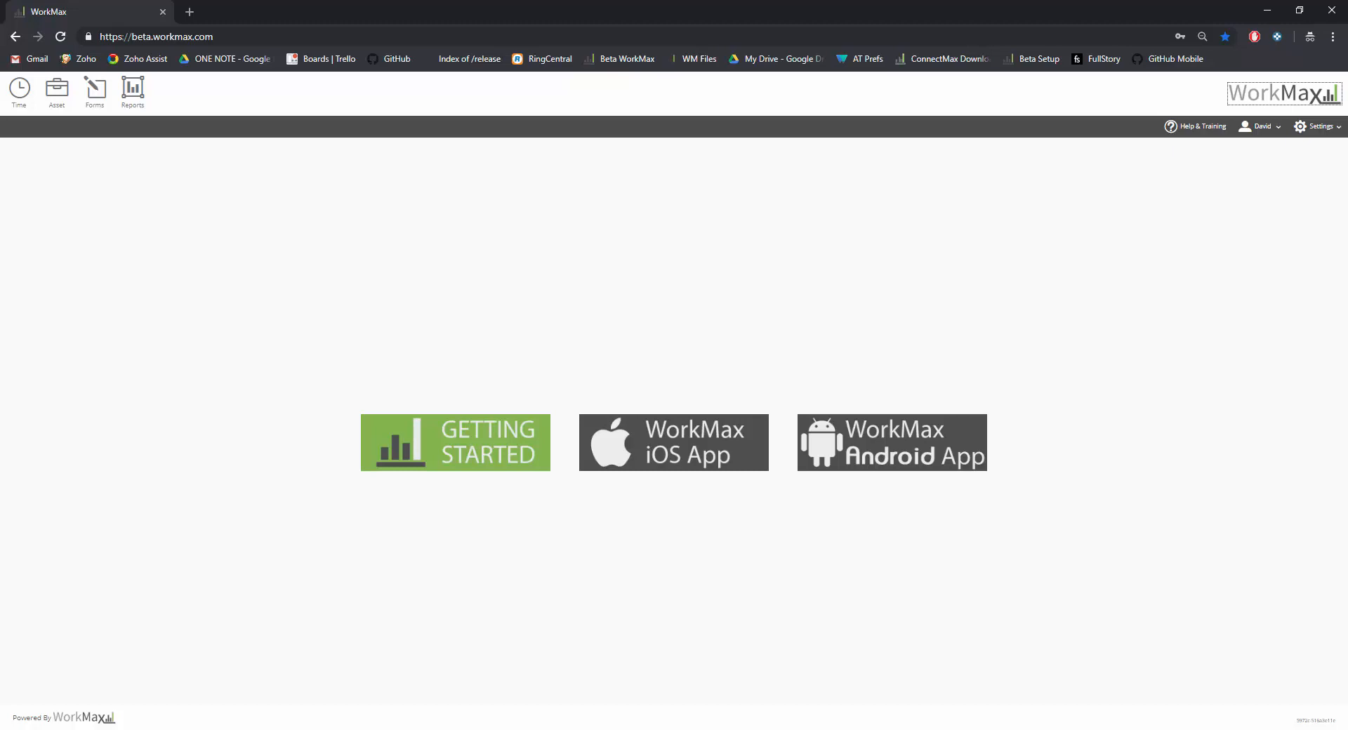
click(1320, 127)
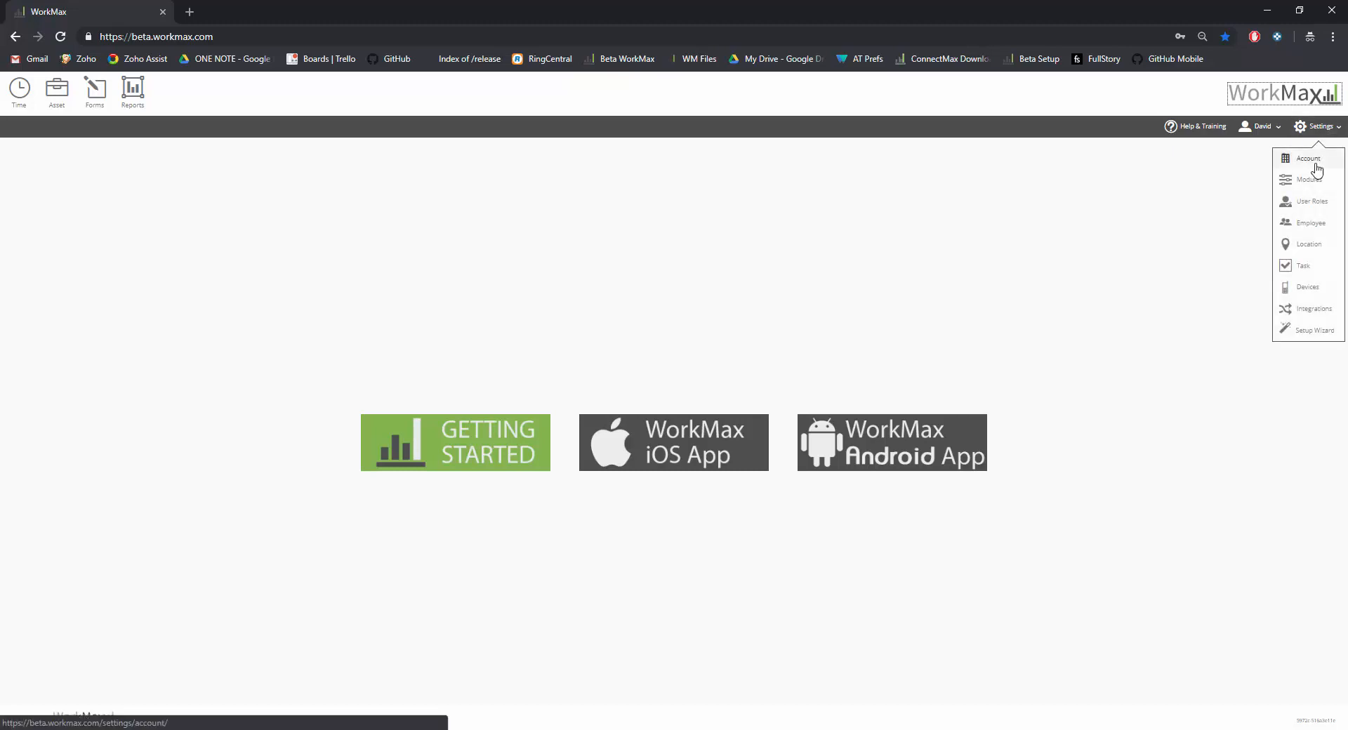
click(1309, 180)
click(53, 261)
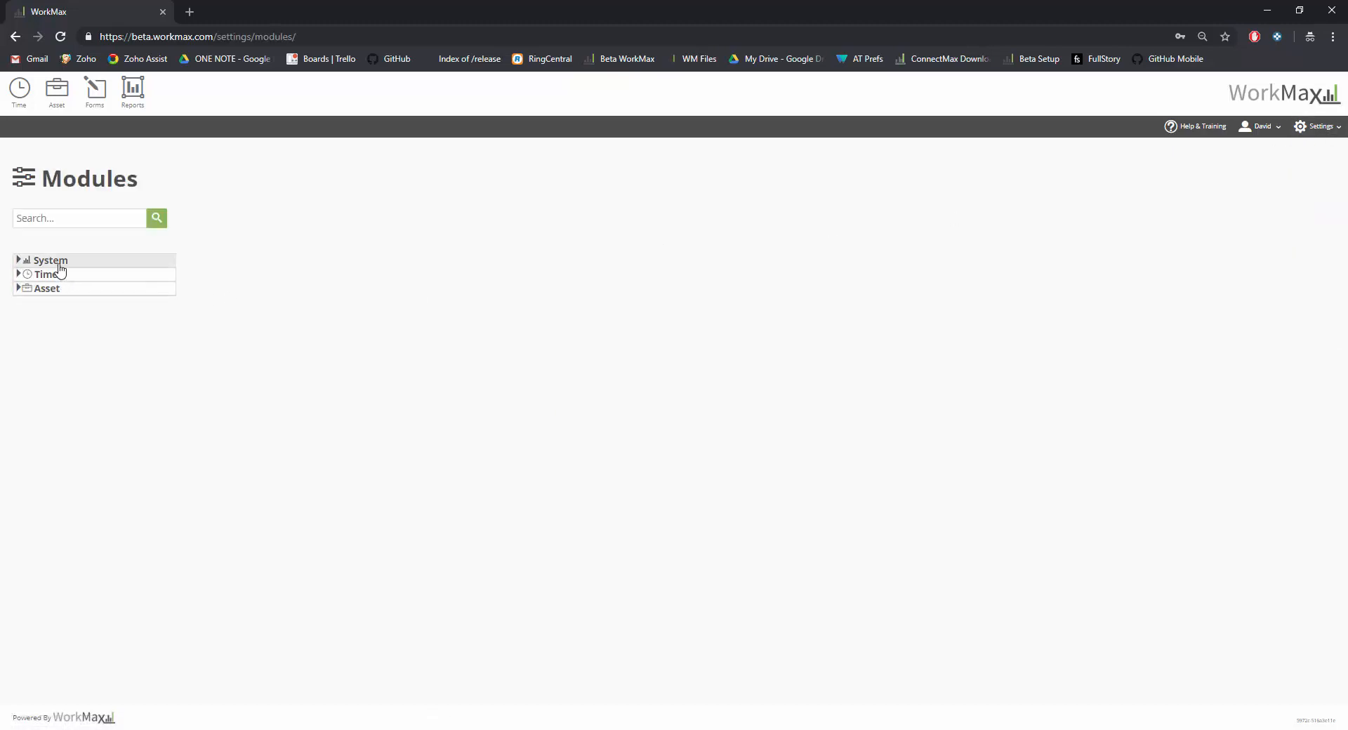
click(67, 276)
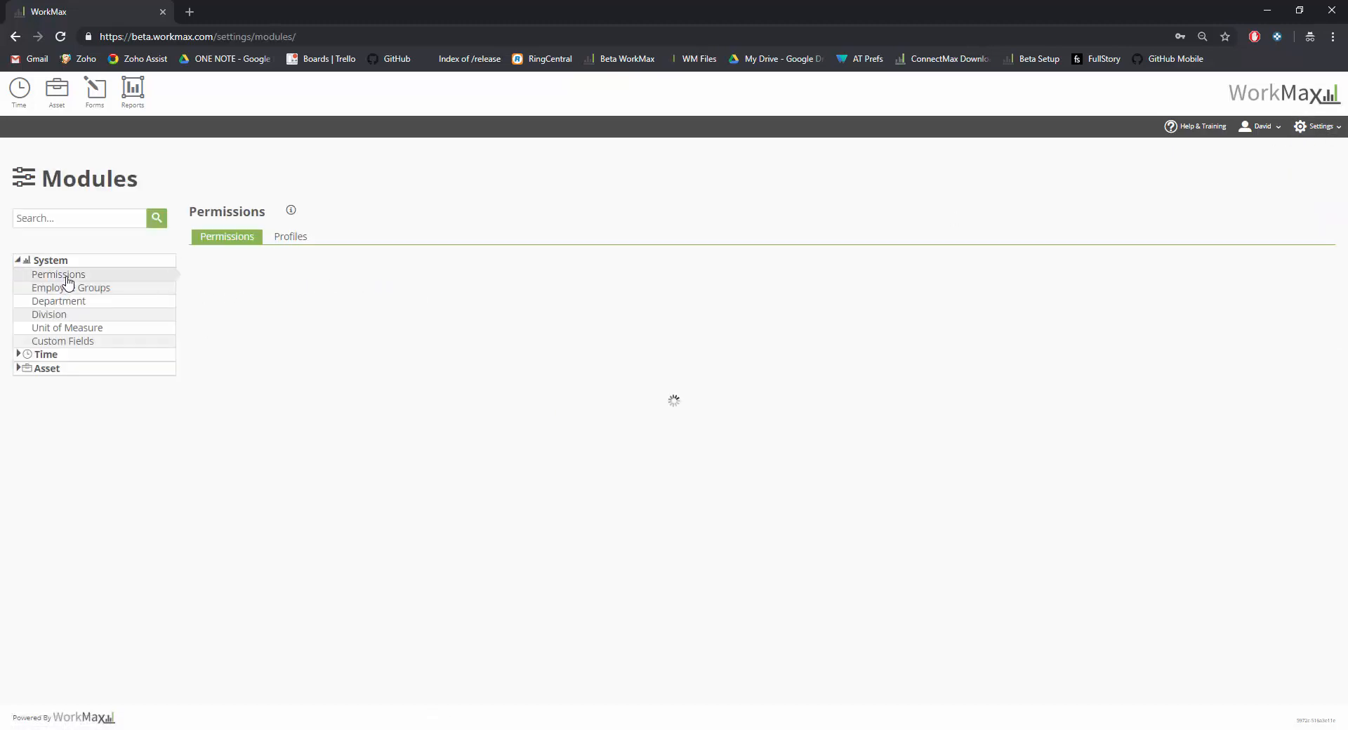
click(293, 238)
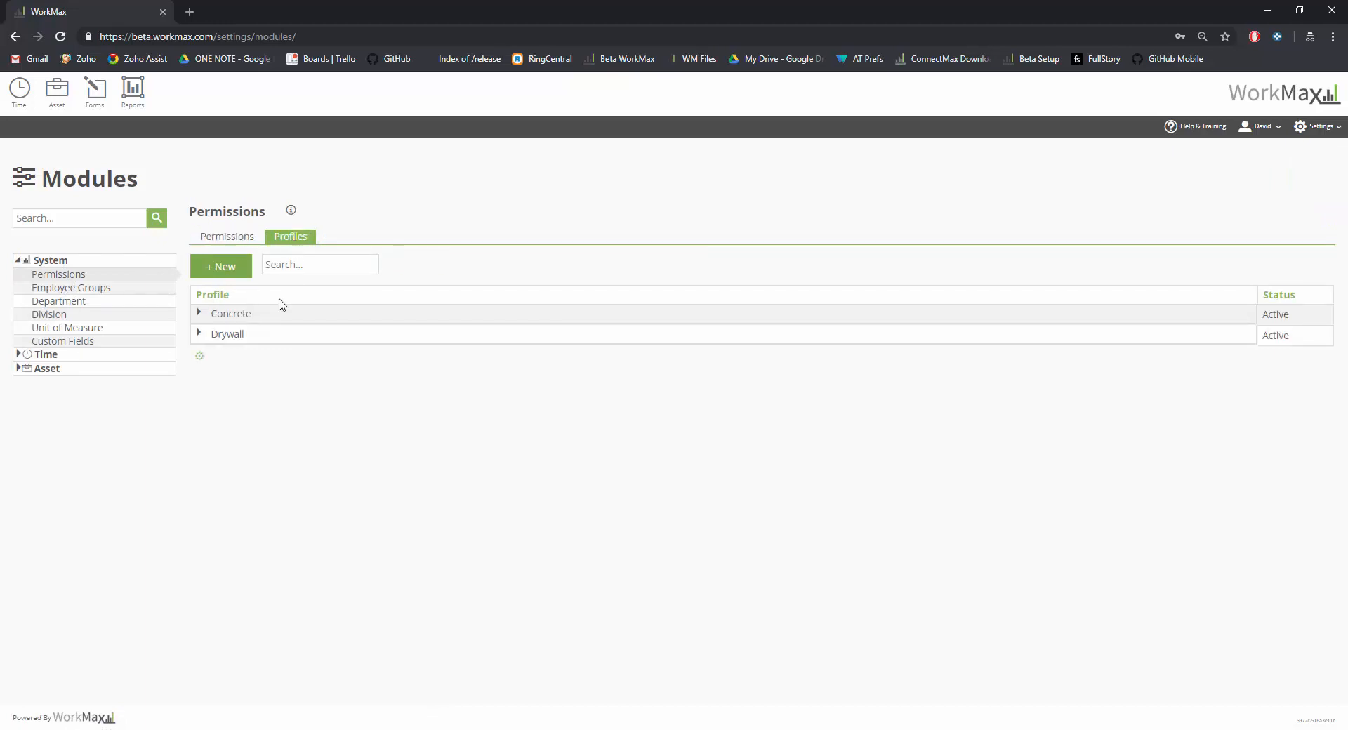
- Open the Concrete permission profile and examine its Permissions and Employee assignments
click(244, 320)
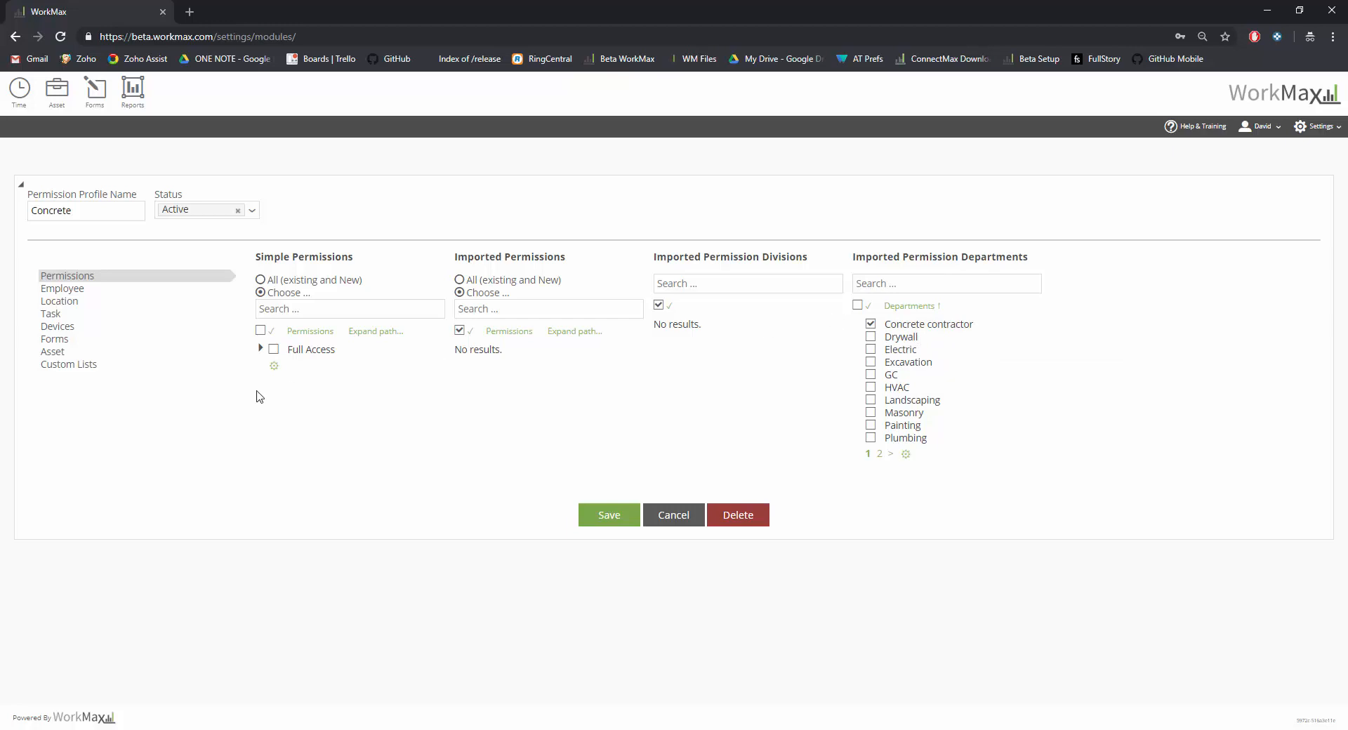
click(62, 291)
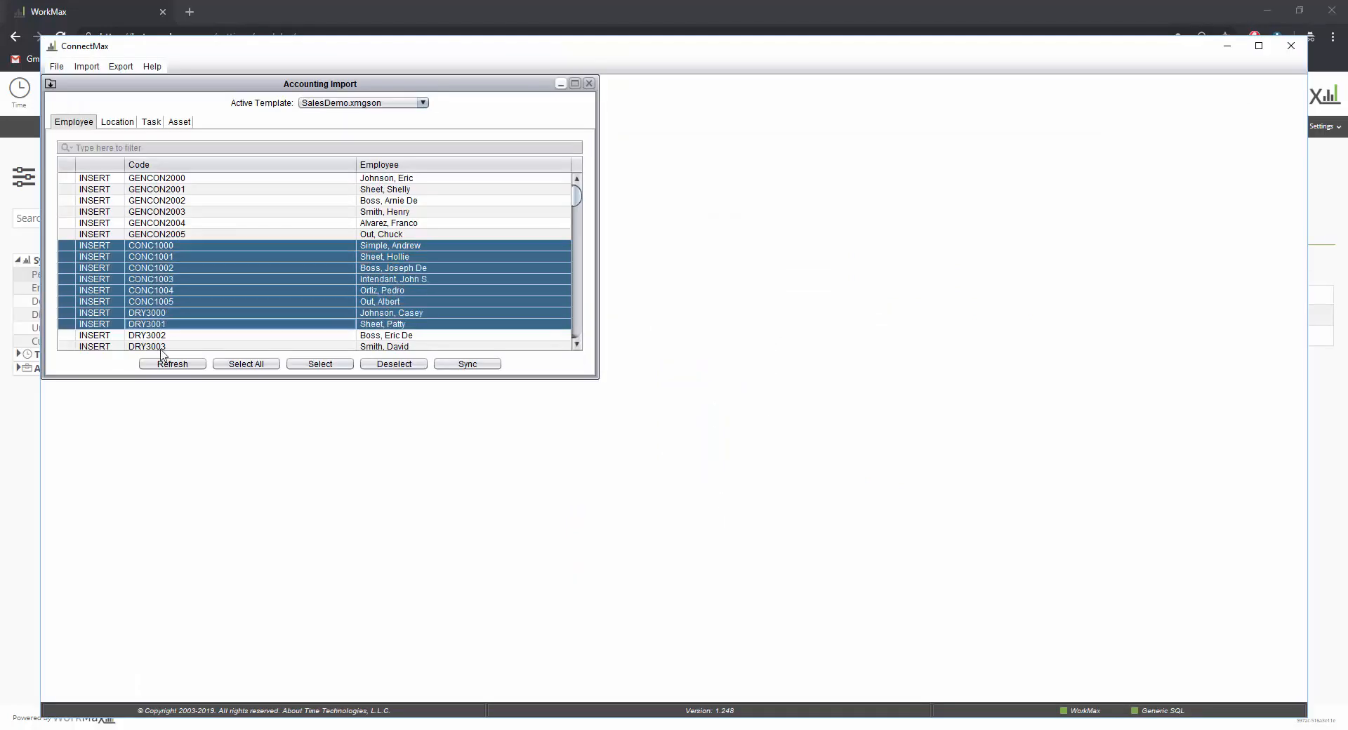
- Switch to ConnectMax and sync employees CONC1000 through DRY3005 in the accounting import
mouse_move(162, 354)
mouse_down()
mouse_move(161, 312)
mouse_move(160, 330)
mouse_up()
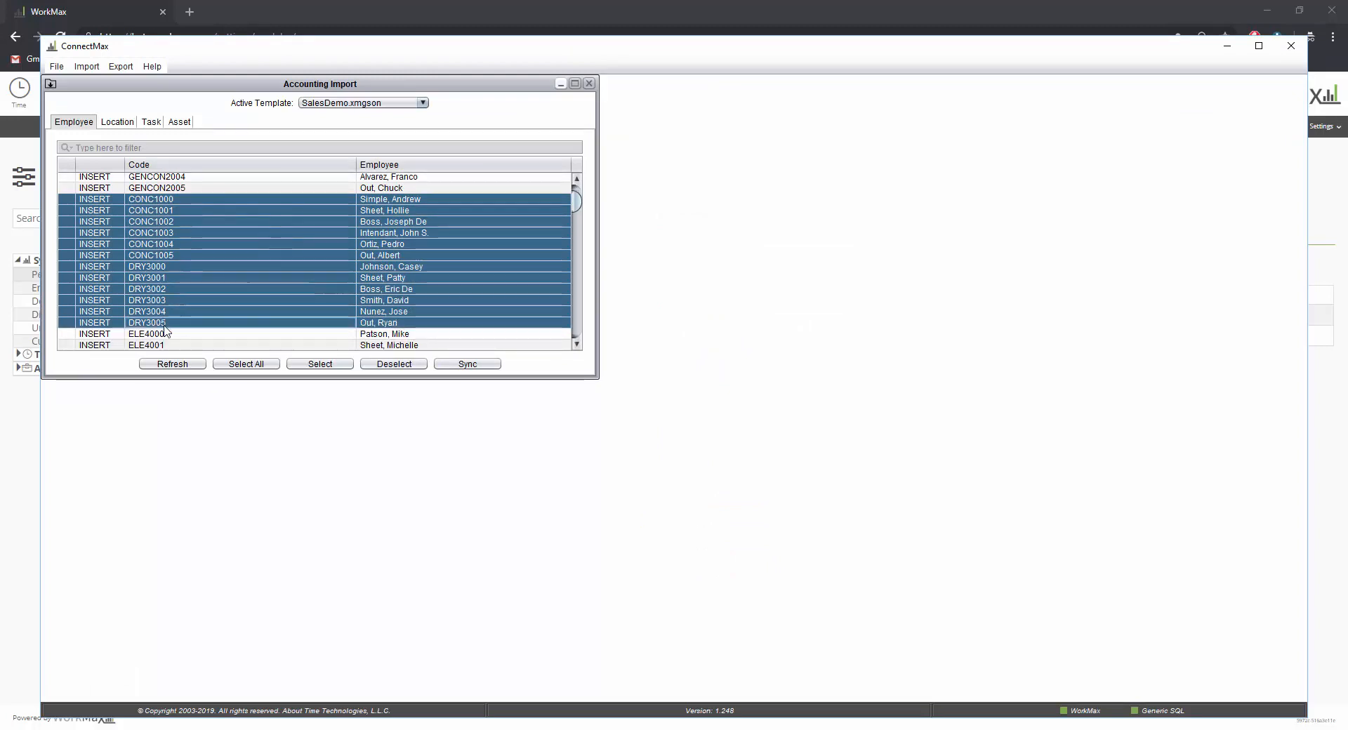
click(321, 365)
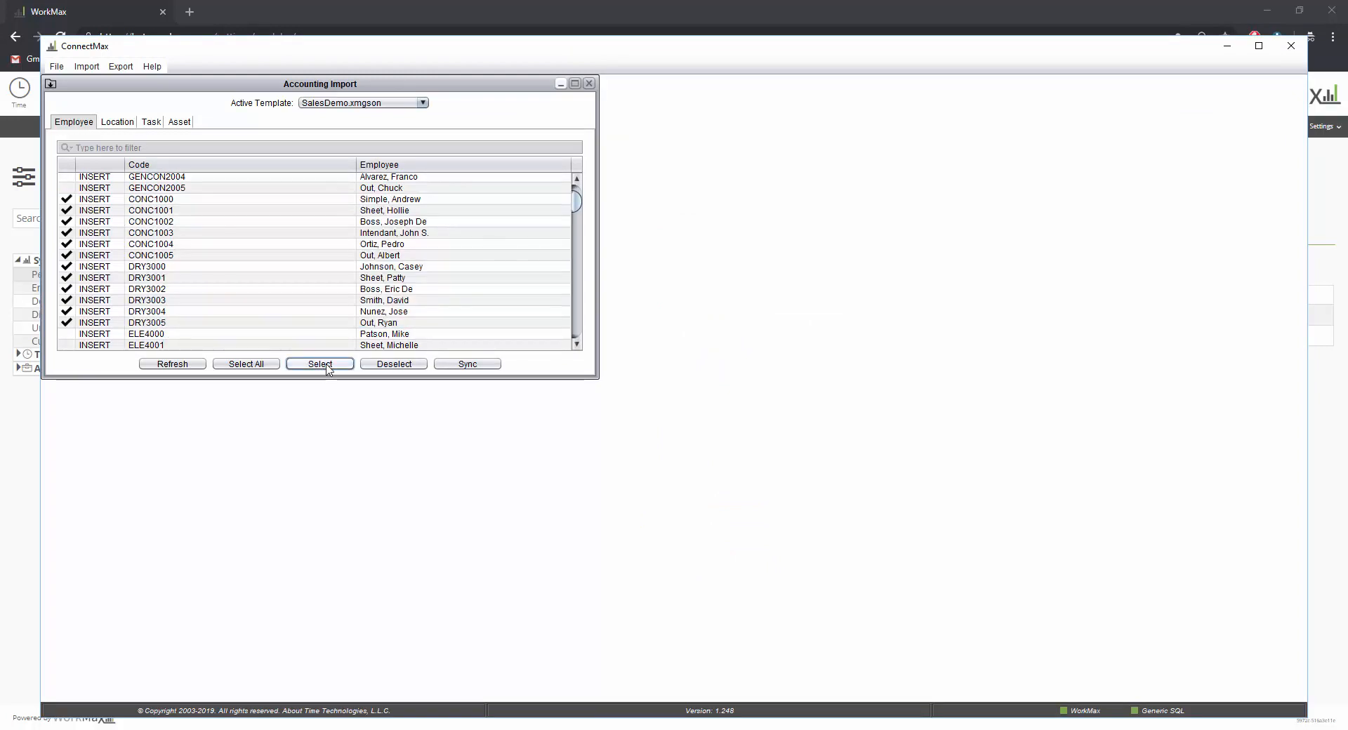
click(456, 370)
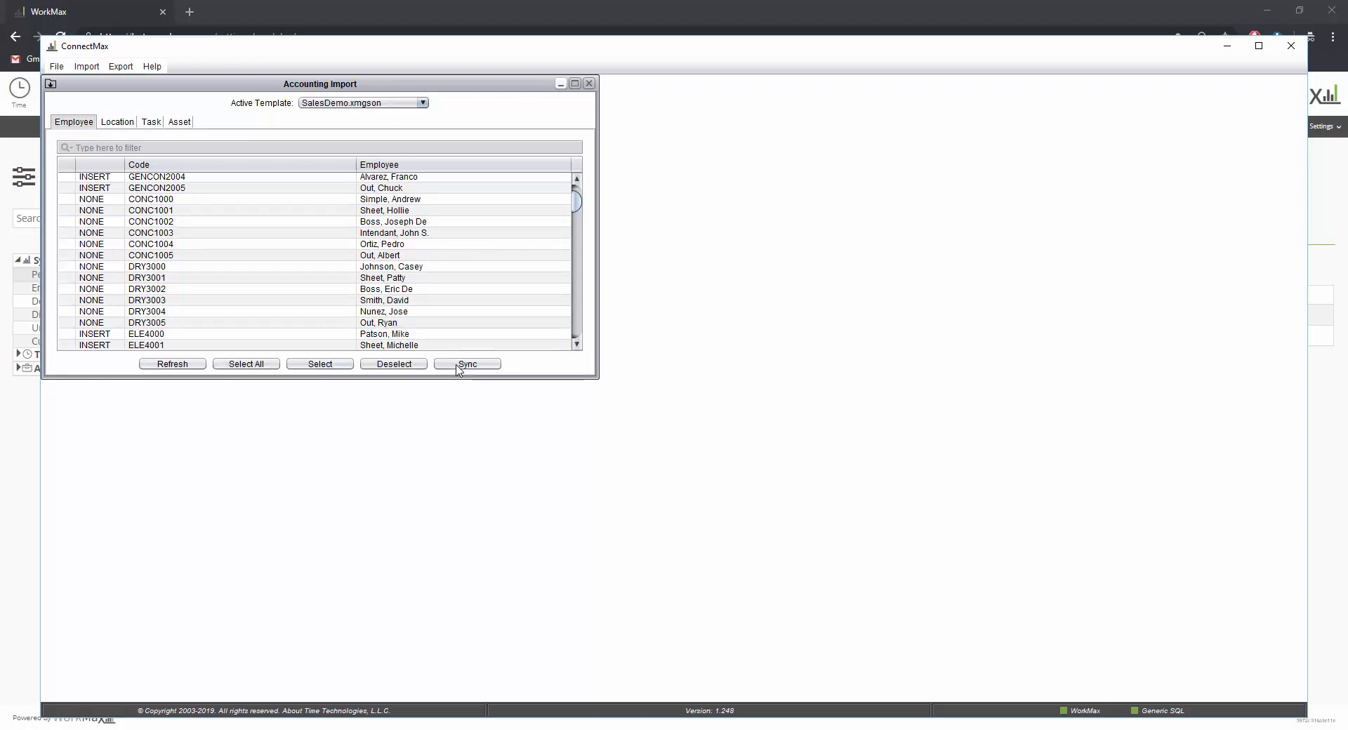
- Sync all CONC and DRY locations, through DRY1585 Indirect Time - Overhead, in the accounting import
click(116, 125)
drag(394, 179, 400, 302)
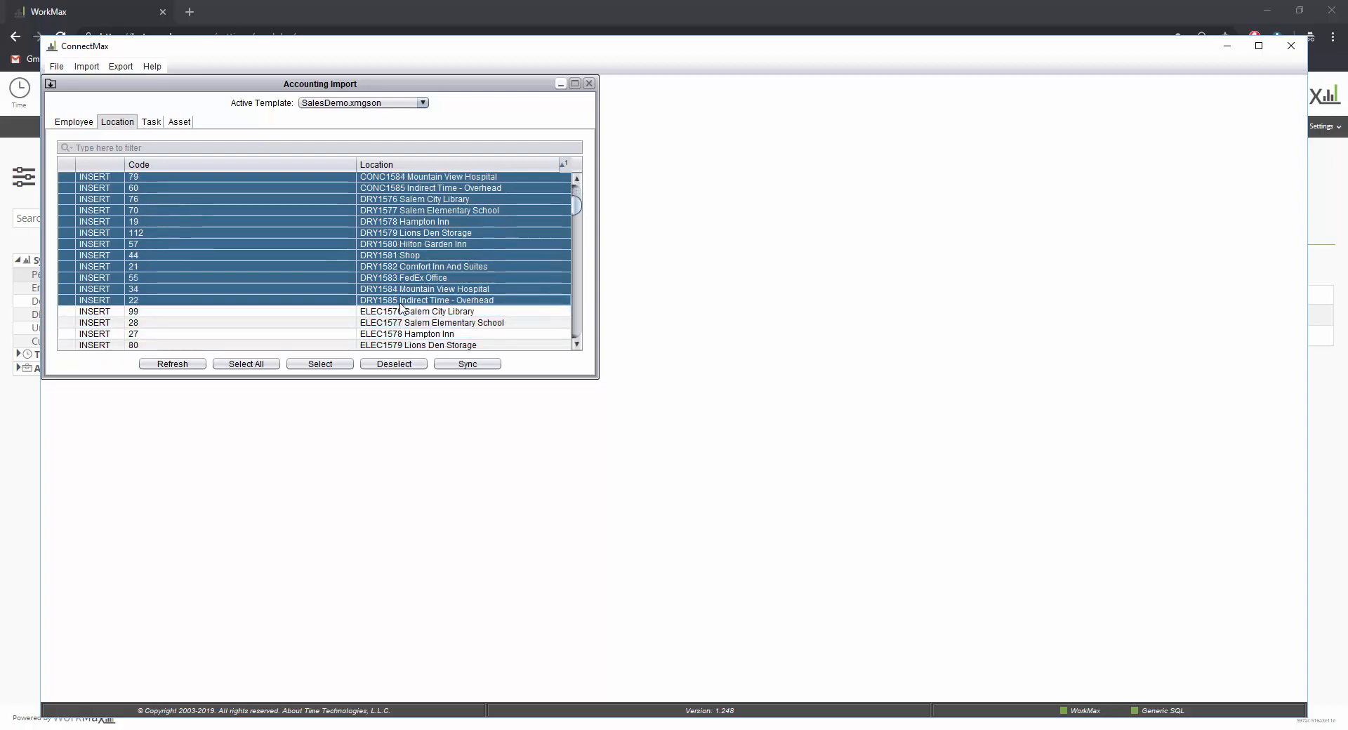
click(320, 364)
click(453, 366)
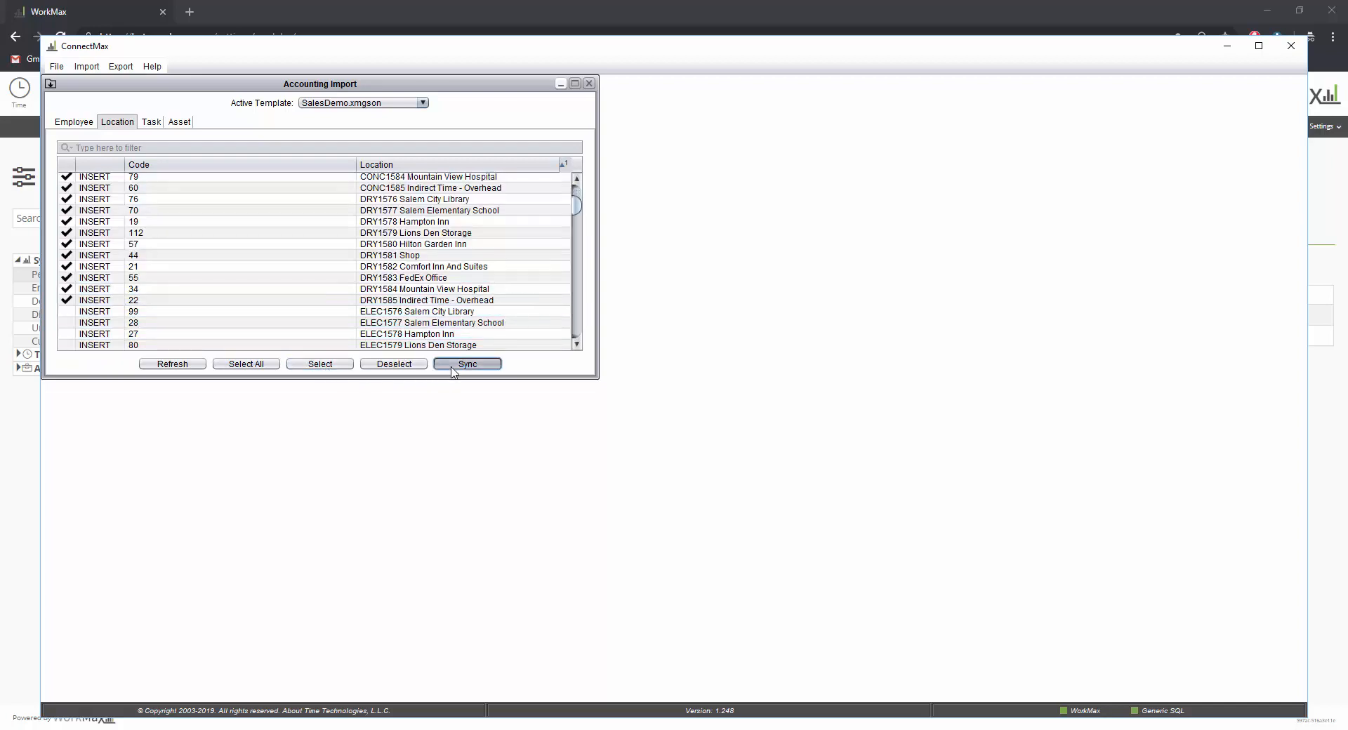
- Sync the tasks from CONC14-110-11-11 Haul Asphalt Concrete through DRY990 Punch List in the accounting import
click(153, 122)
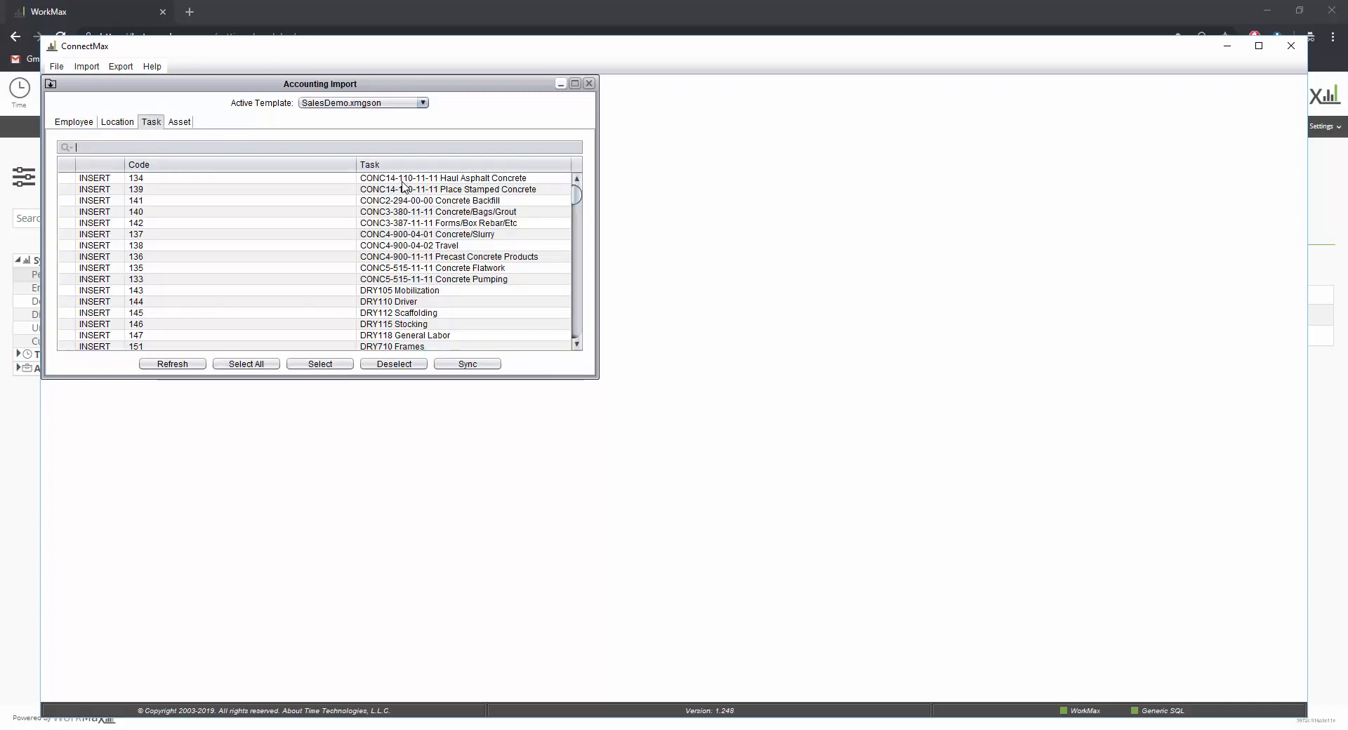
drag(402, 182, 403, 339)
click(319, 364)
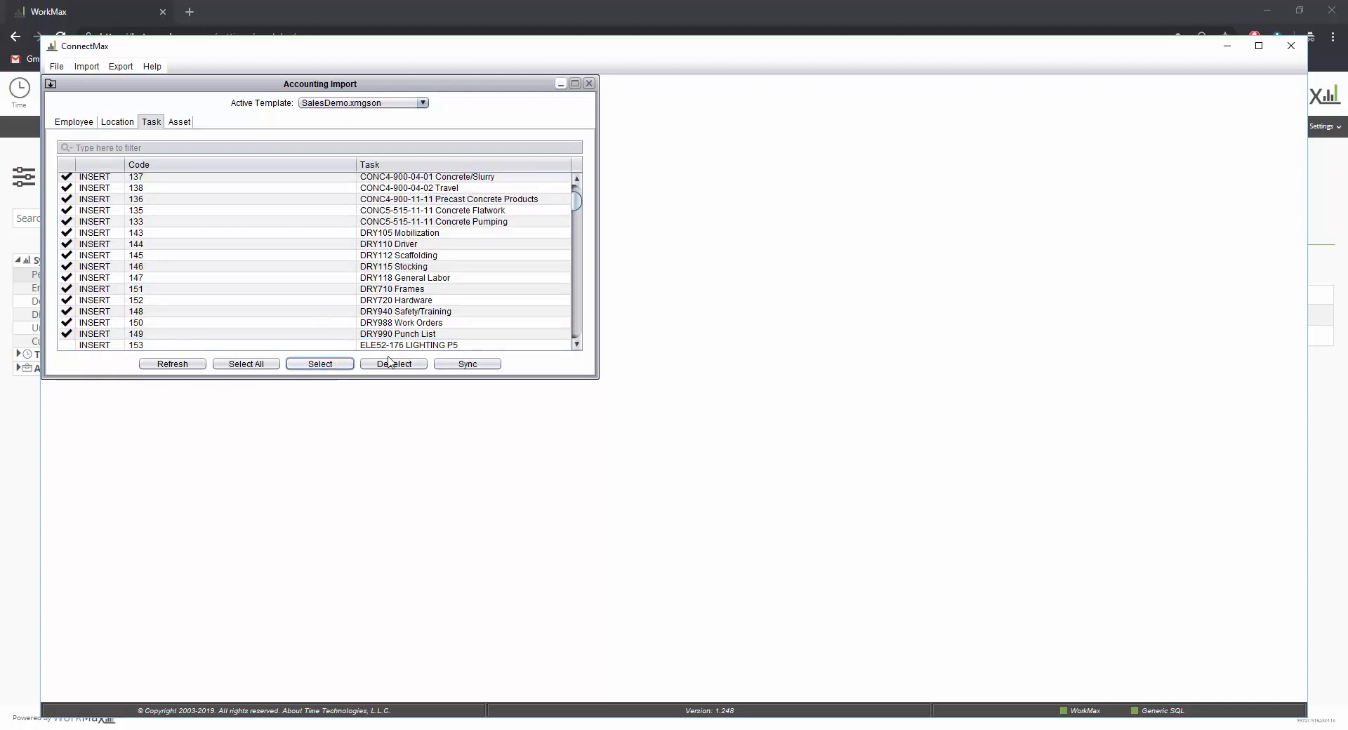
click(467, 364)
- Switch back to WorkMax, reload the Modules page and reopen the System module's permission profiles list
click(25, 532)
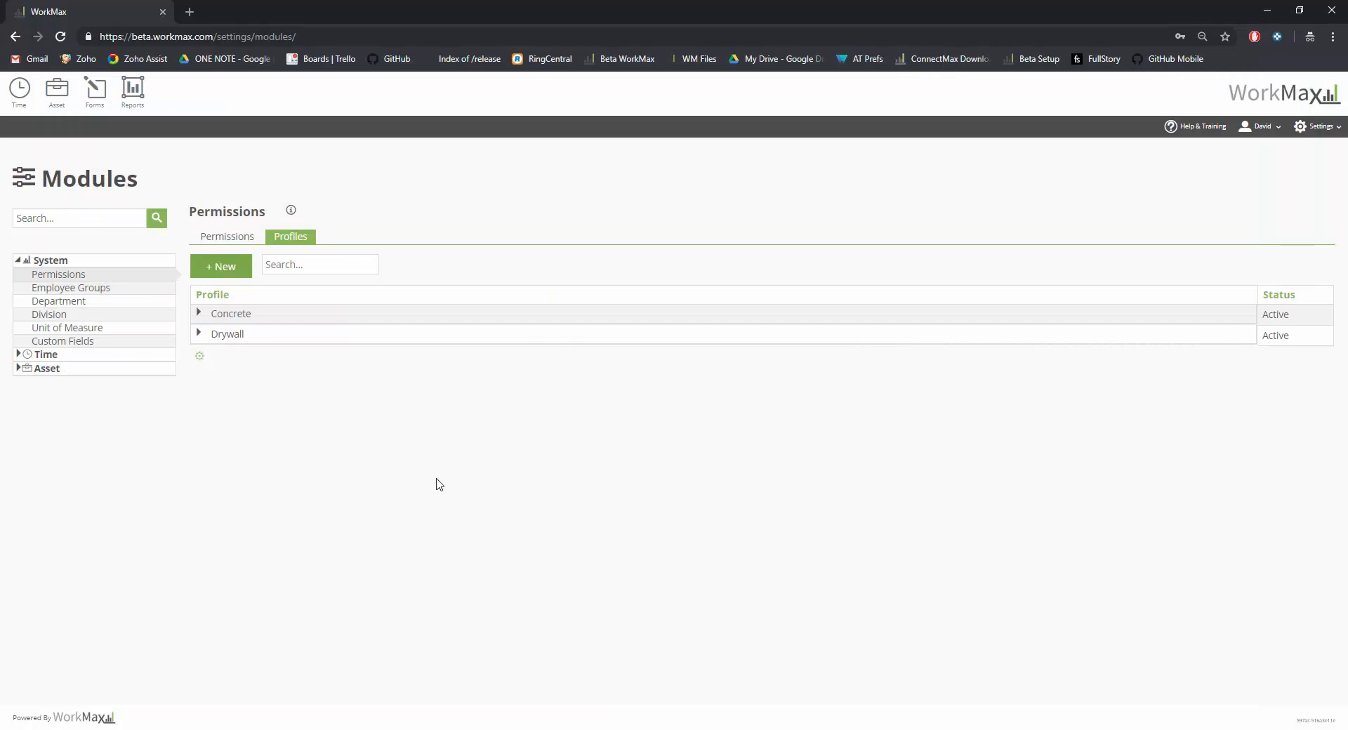
key(F5)
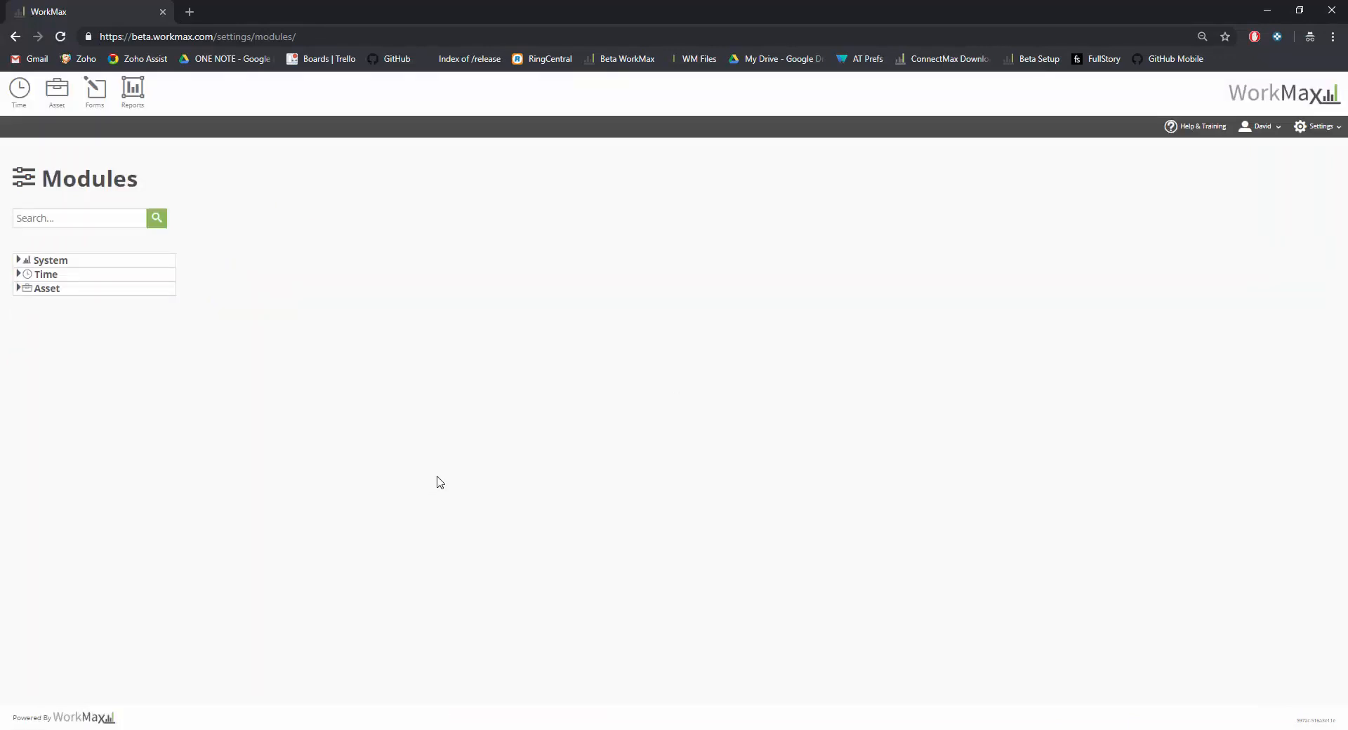
click(63, 261)
click(70, 280)
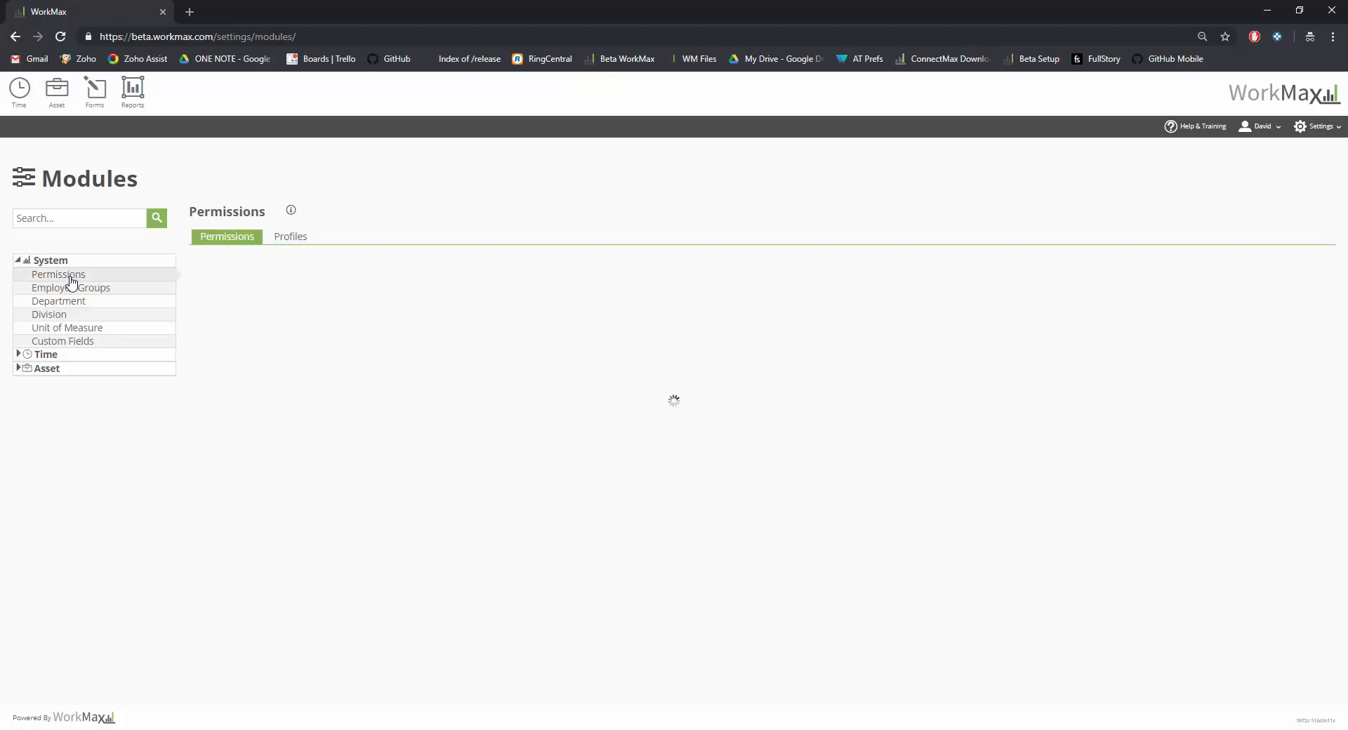
click(292, 237)
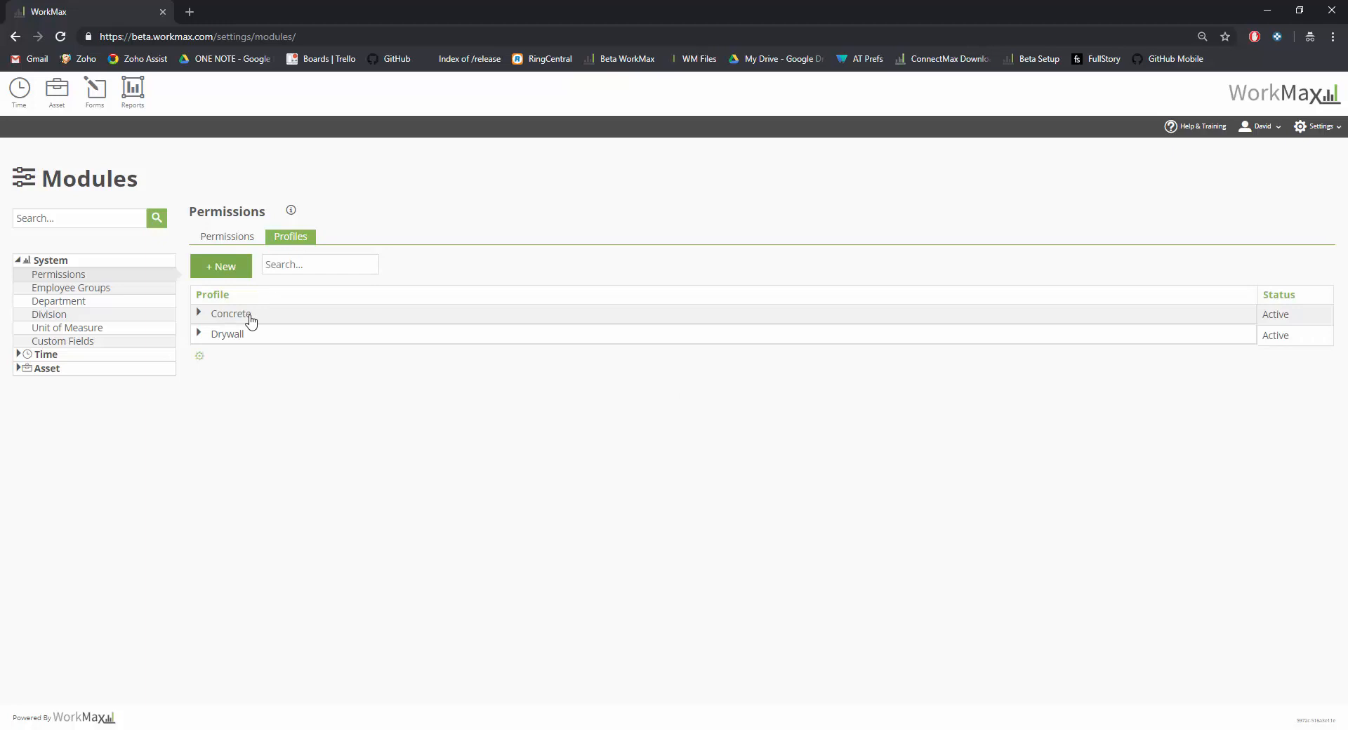
- Review the Concrete profile's imported permissions, employees and individual device choices, closing it without saving
click(251, 320)
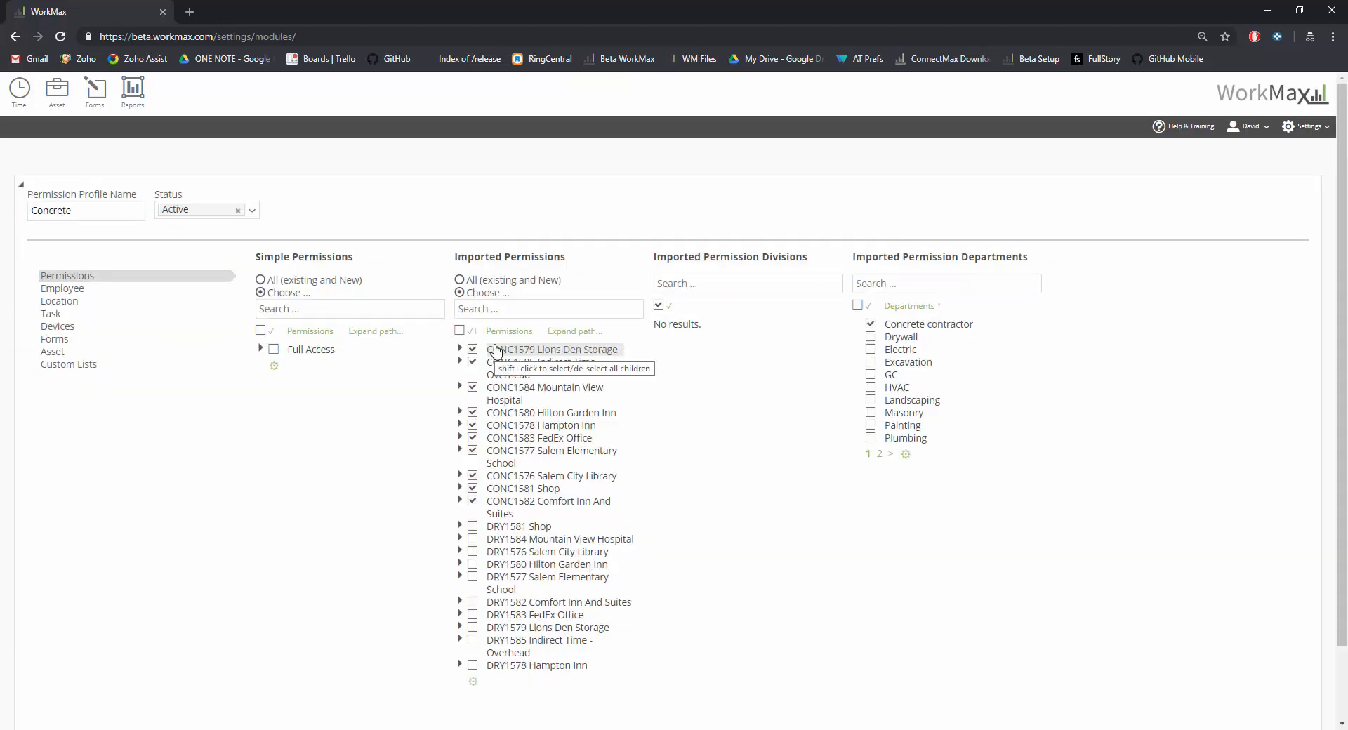
click(99, 293)
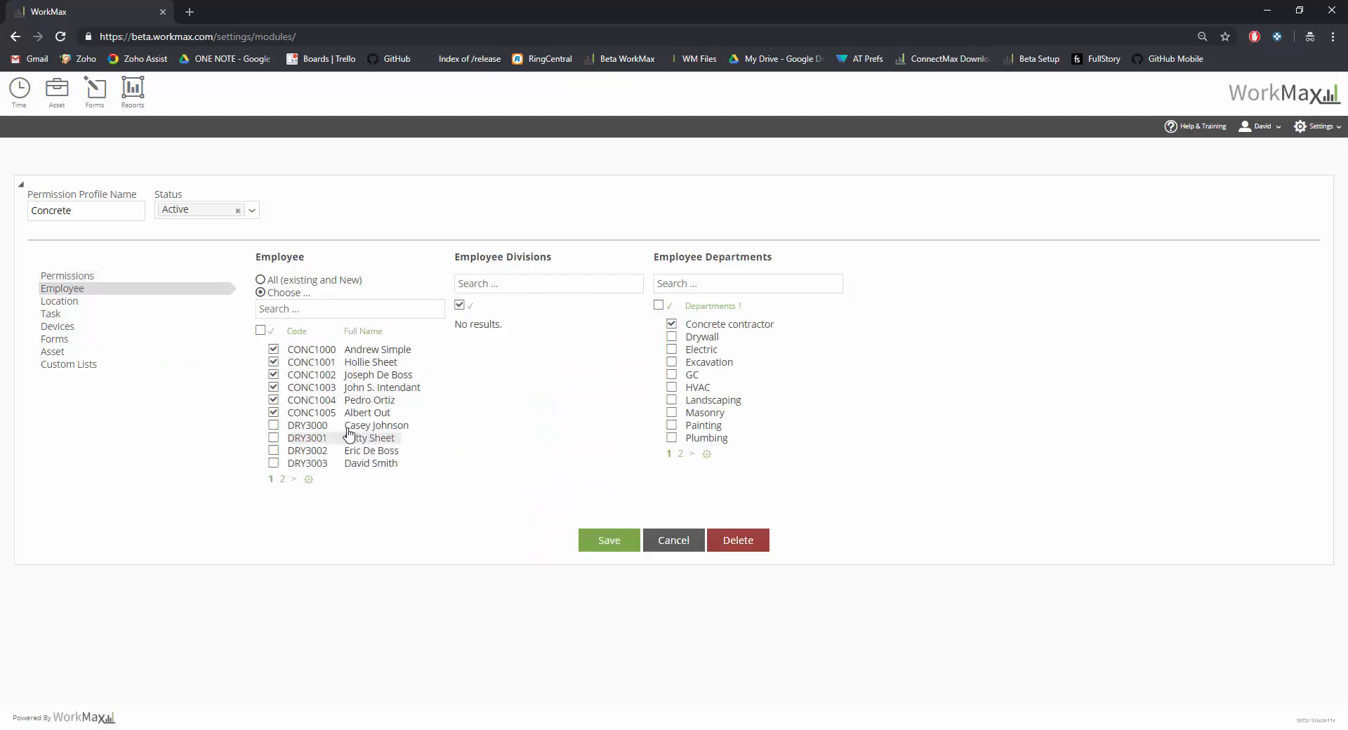
click(90, 330)
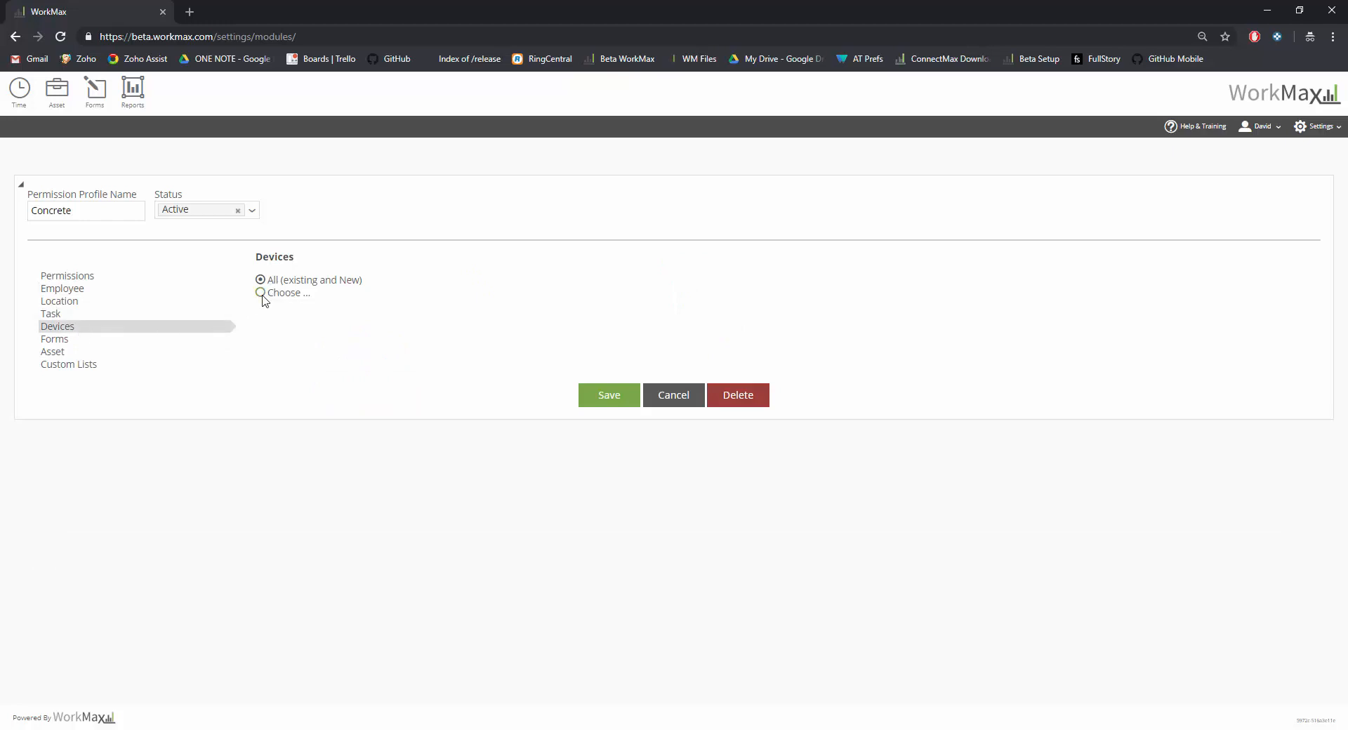
click(261, 293)
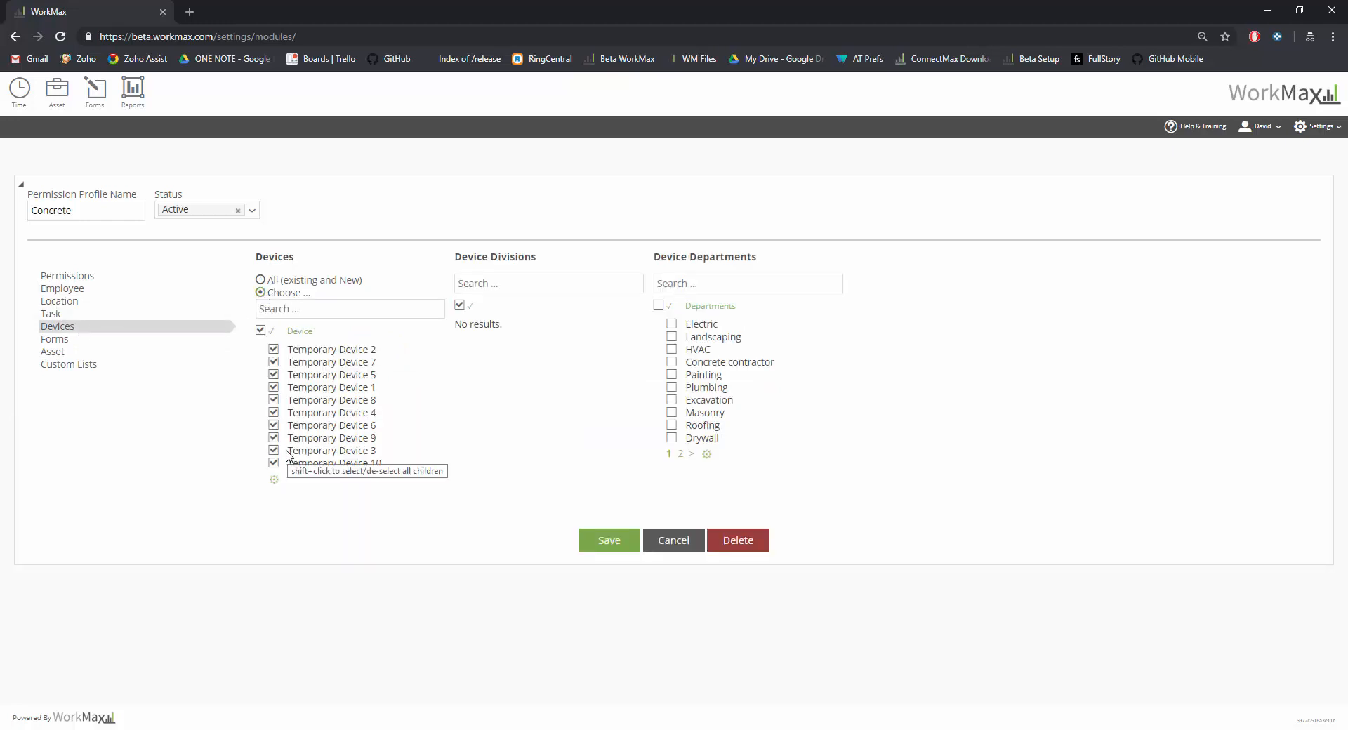
click(676, 550)
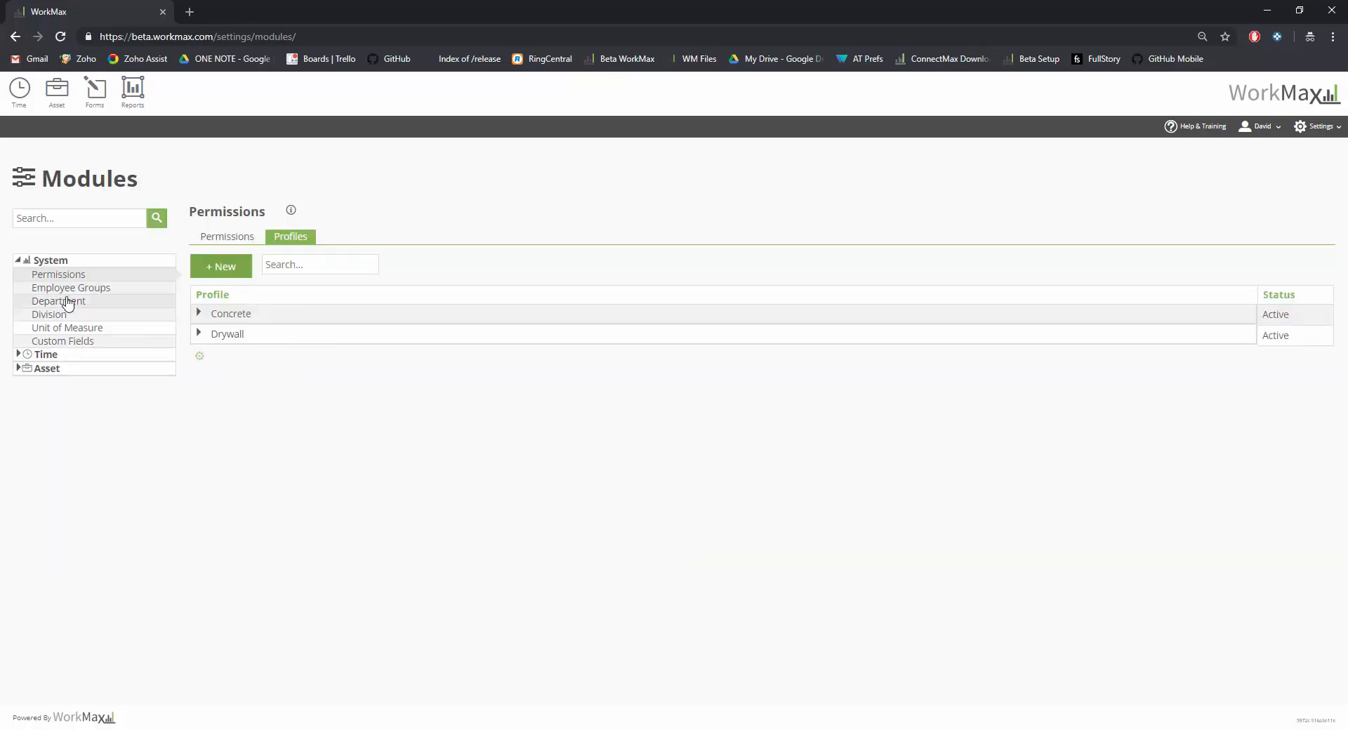
- Review the System module's Department list values and return to the permission profiles list
click(68, 302)
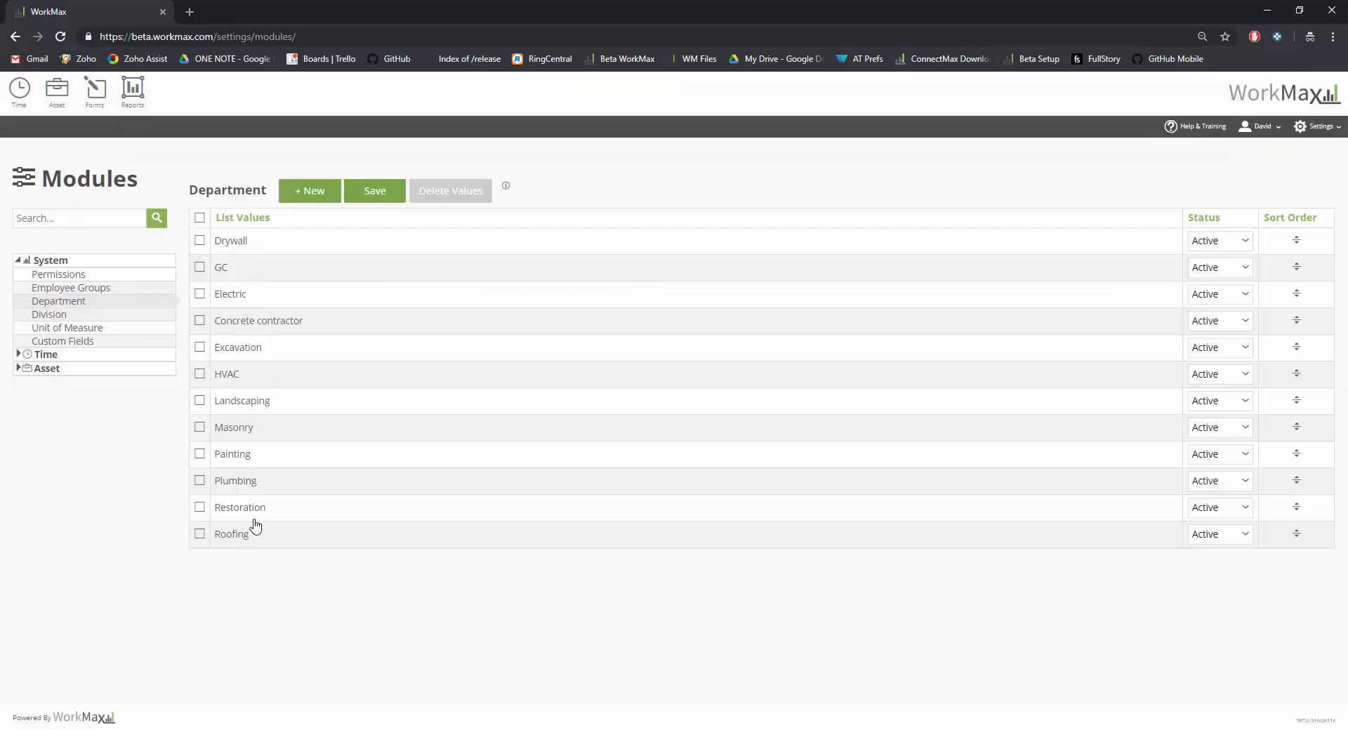
click(62, 275)
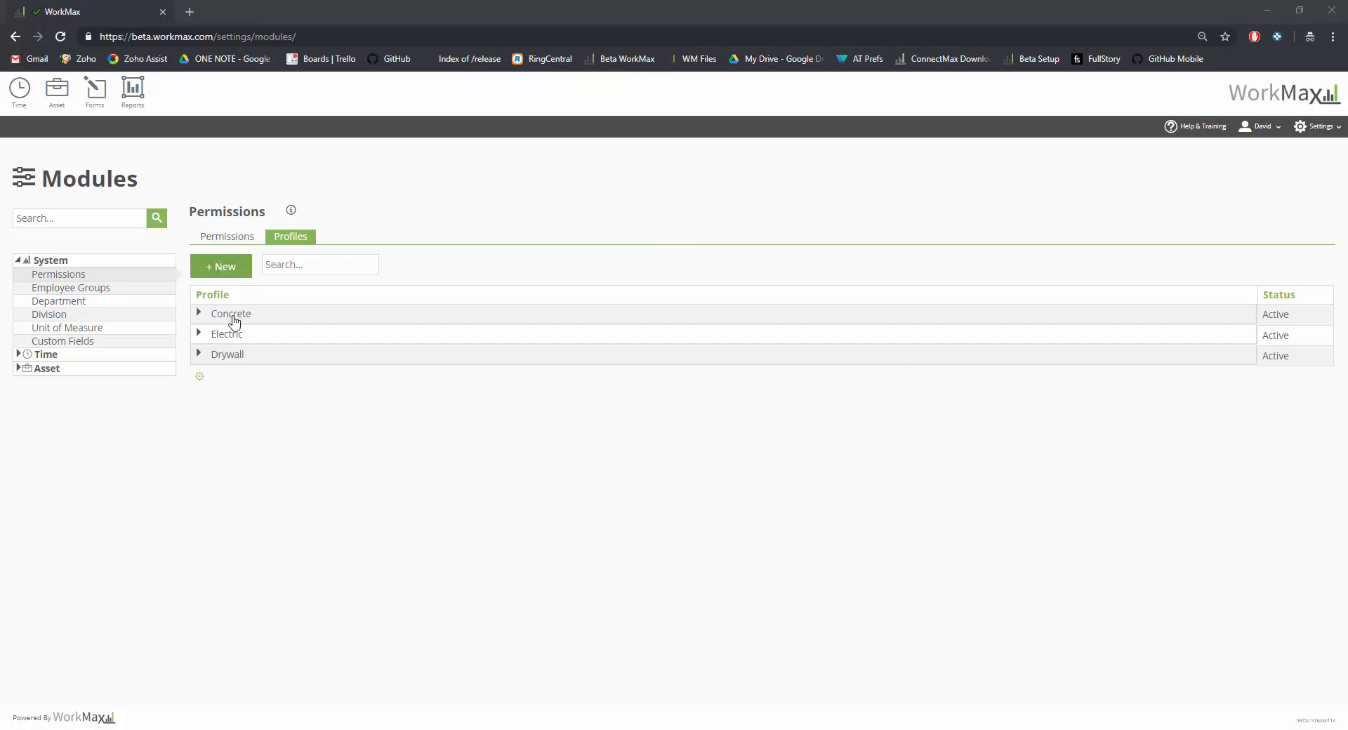
- Create a new permission profile named Excavation with Excavation as its imported permission department
click(226, 273)
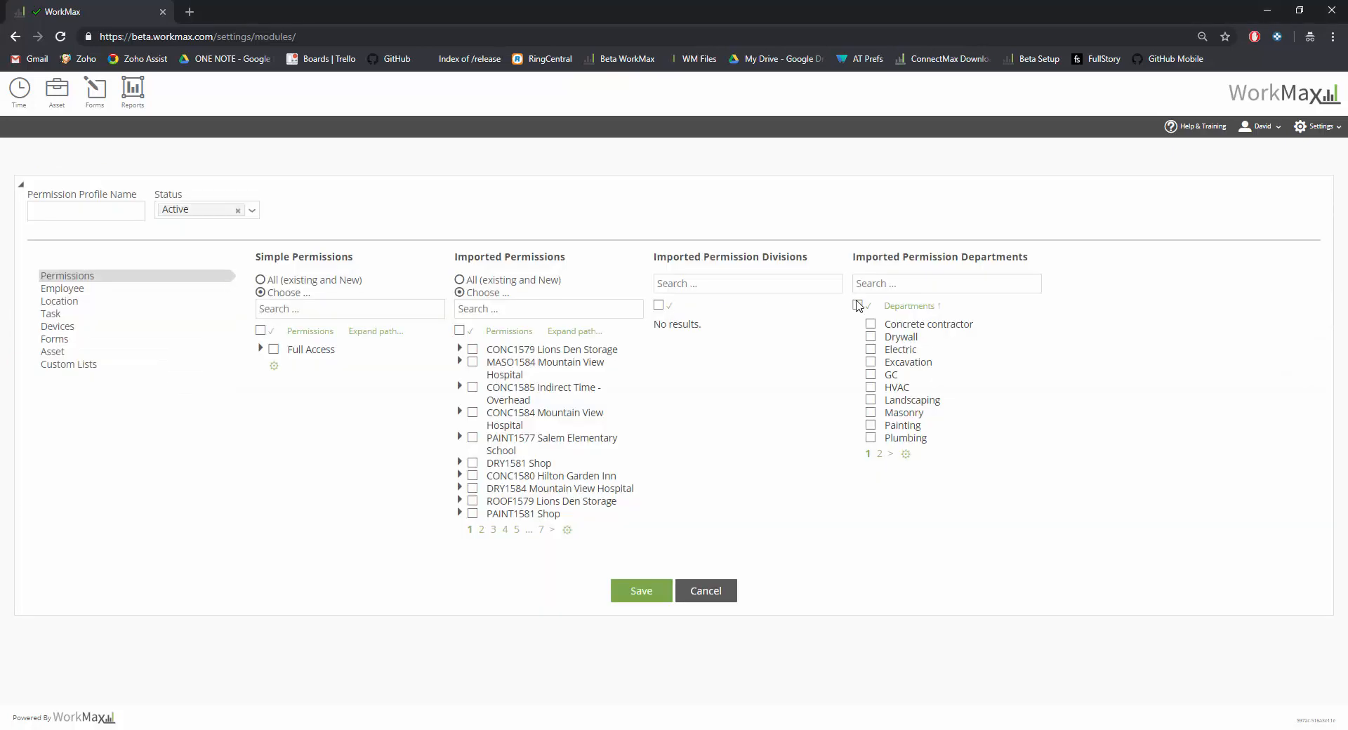
click(870, 362)
click(91, 217)
- Assign the Excavation employee department and all existing and new devices to the profile, and save it
click(86, 294)
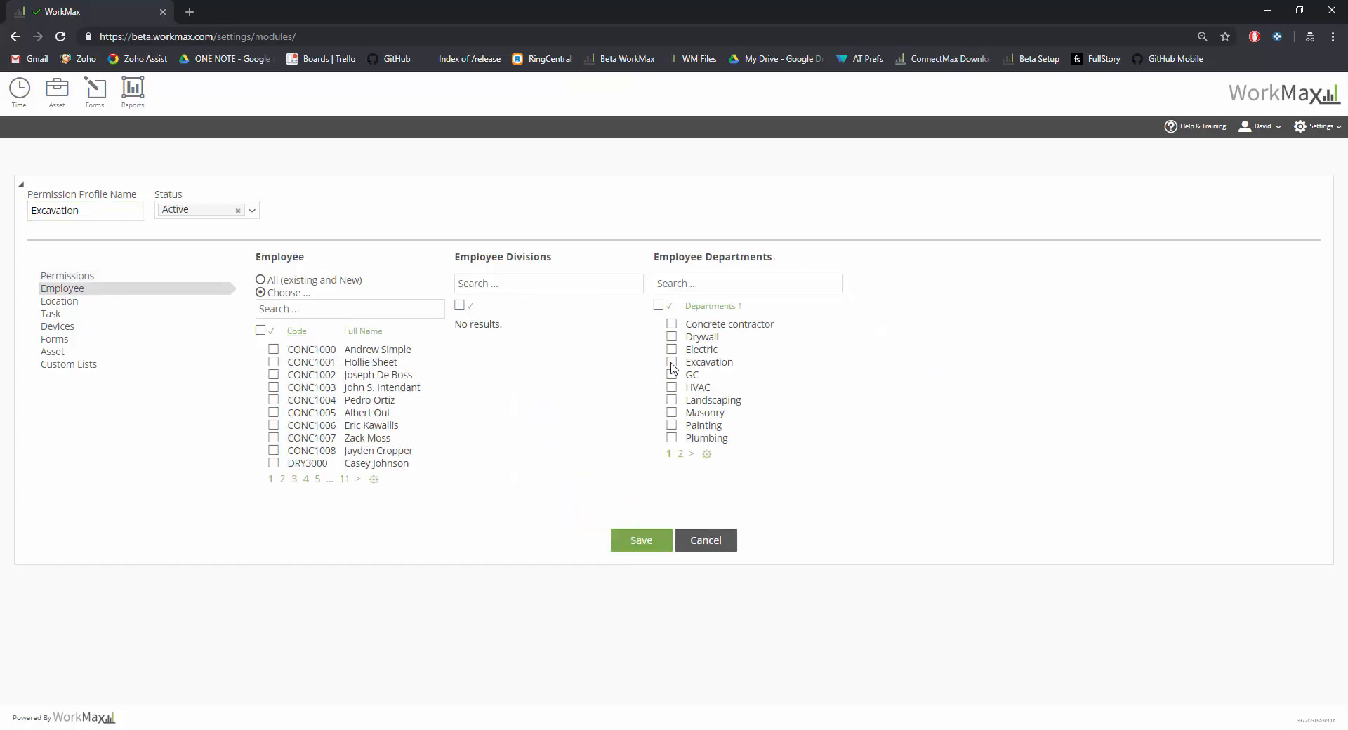
click(672, 362)
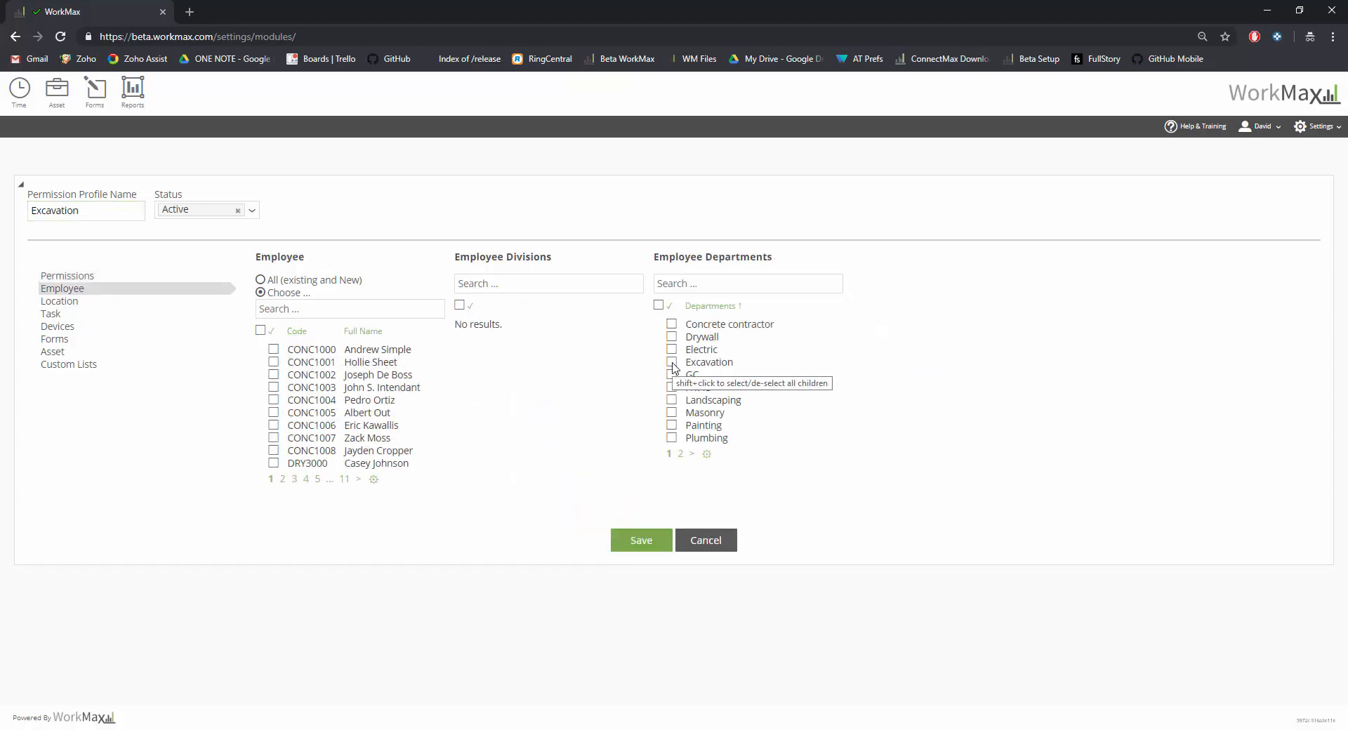
click(56, 327)
click(260, 280)
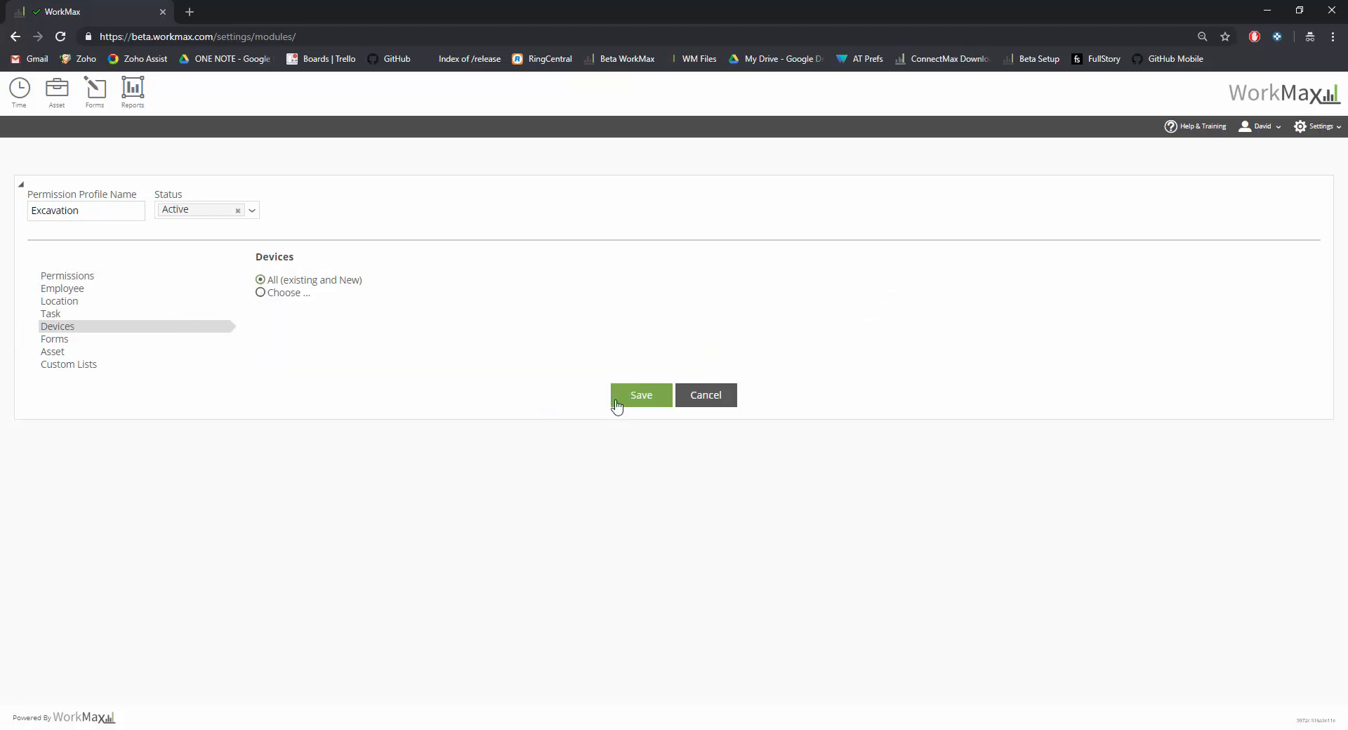
click(622, 397)
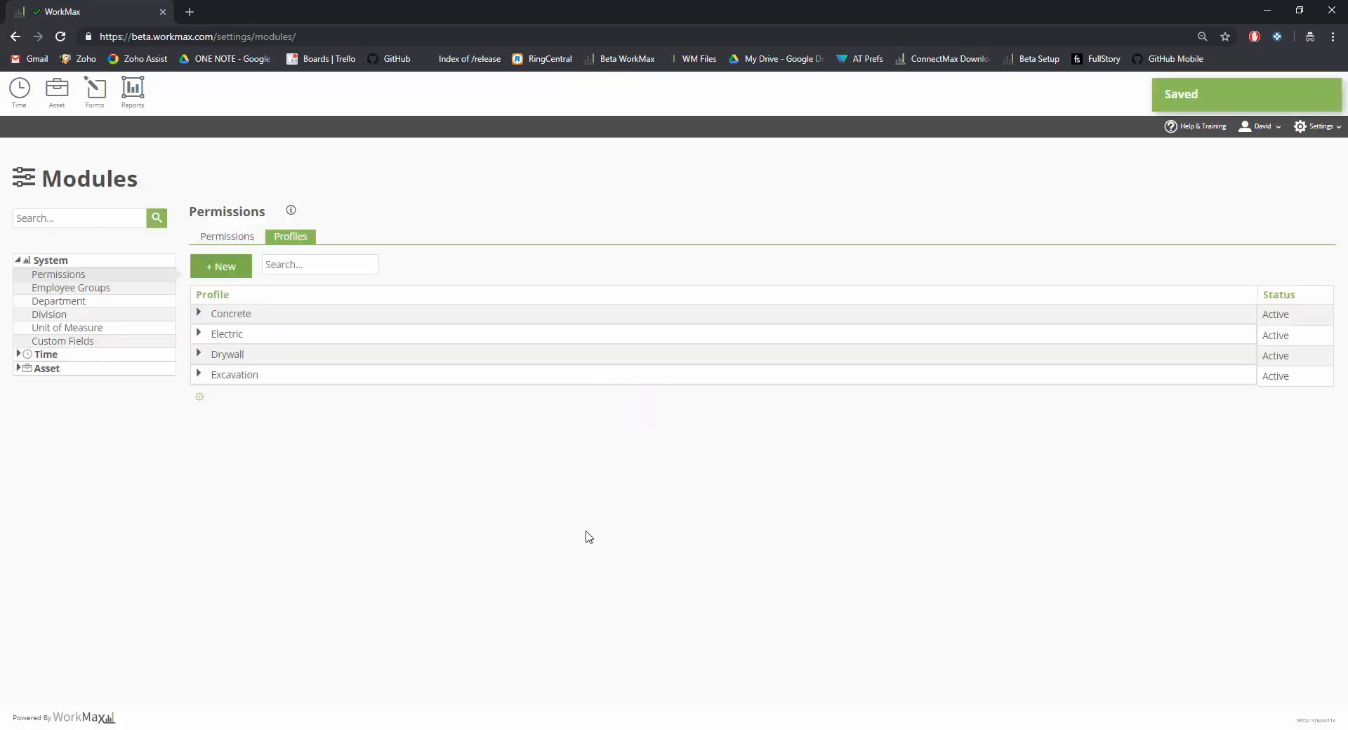
- Reopen the Excavation profile and sort its imported permissions and employees by checked state to review the automatic assignments
click(246, 379)
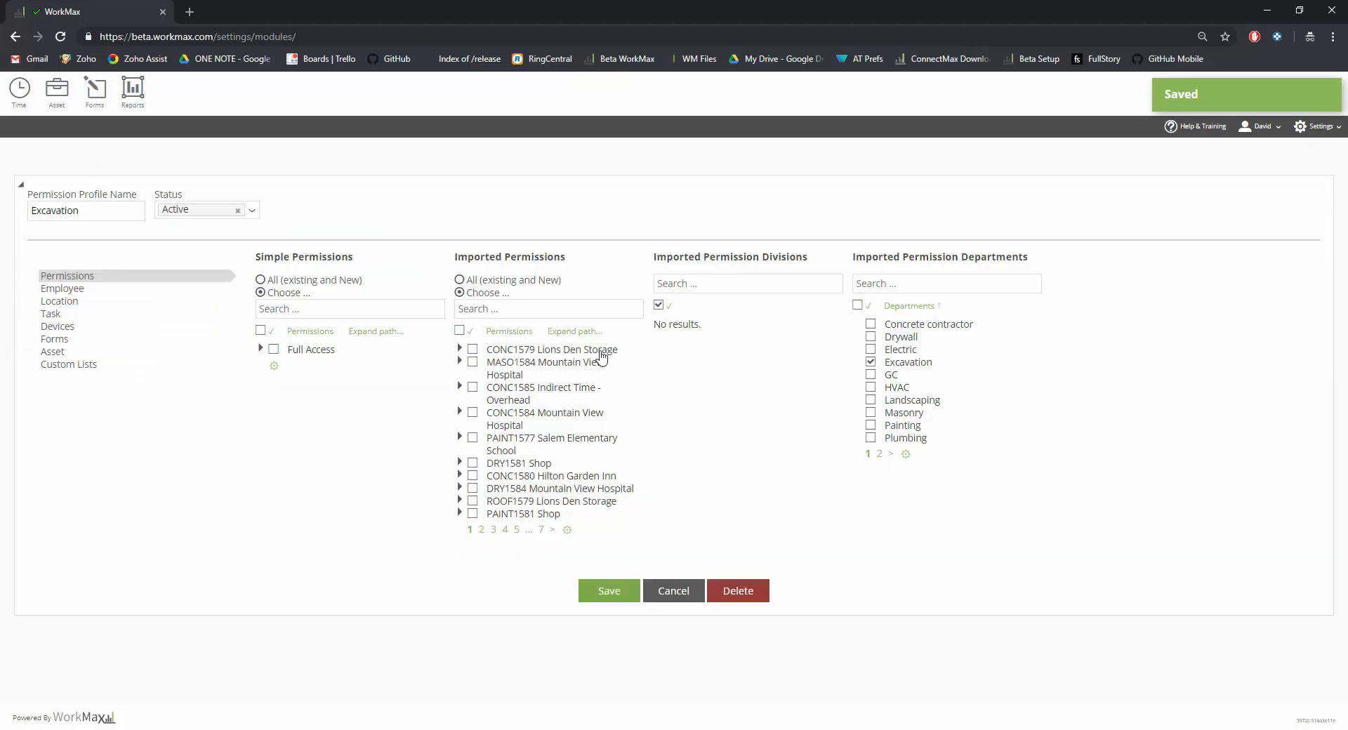
click(471, 332)
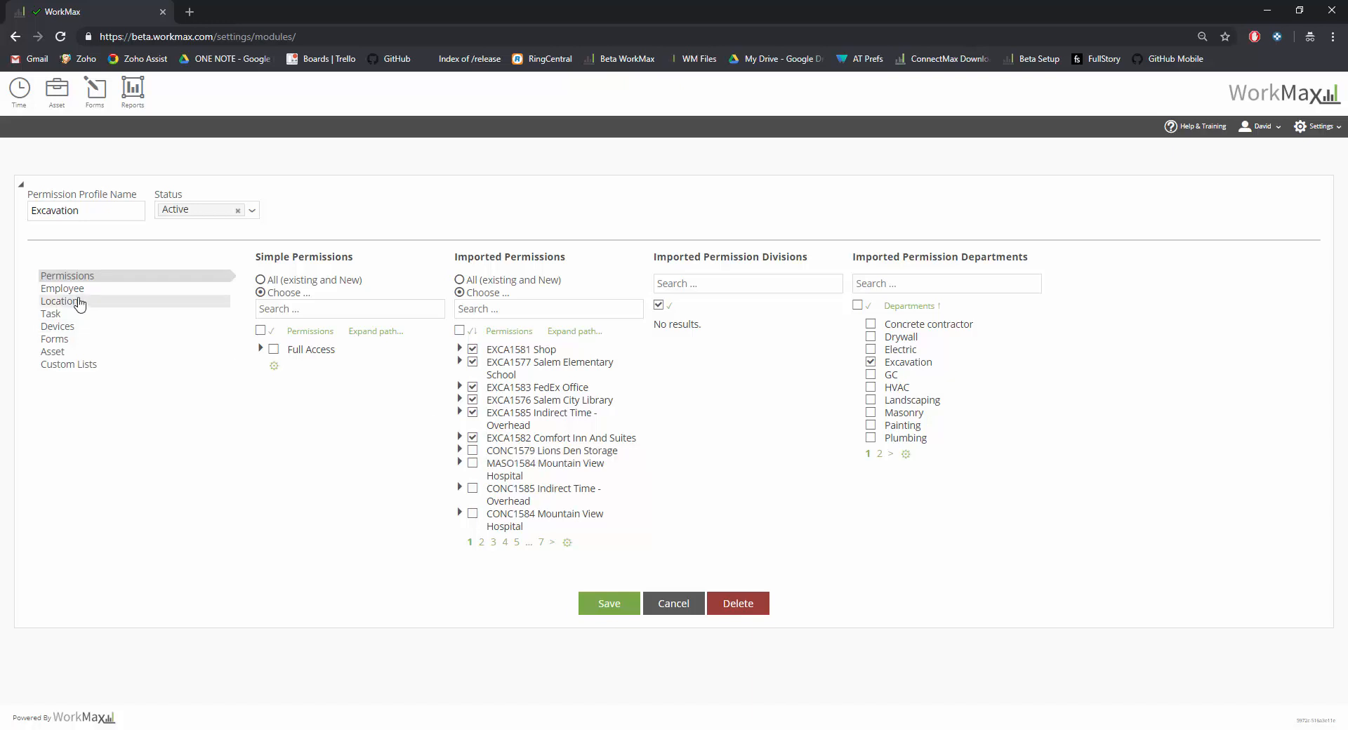
click(77, 290)
click(272, 332)
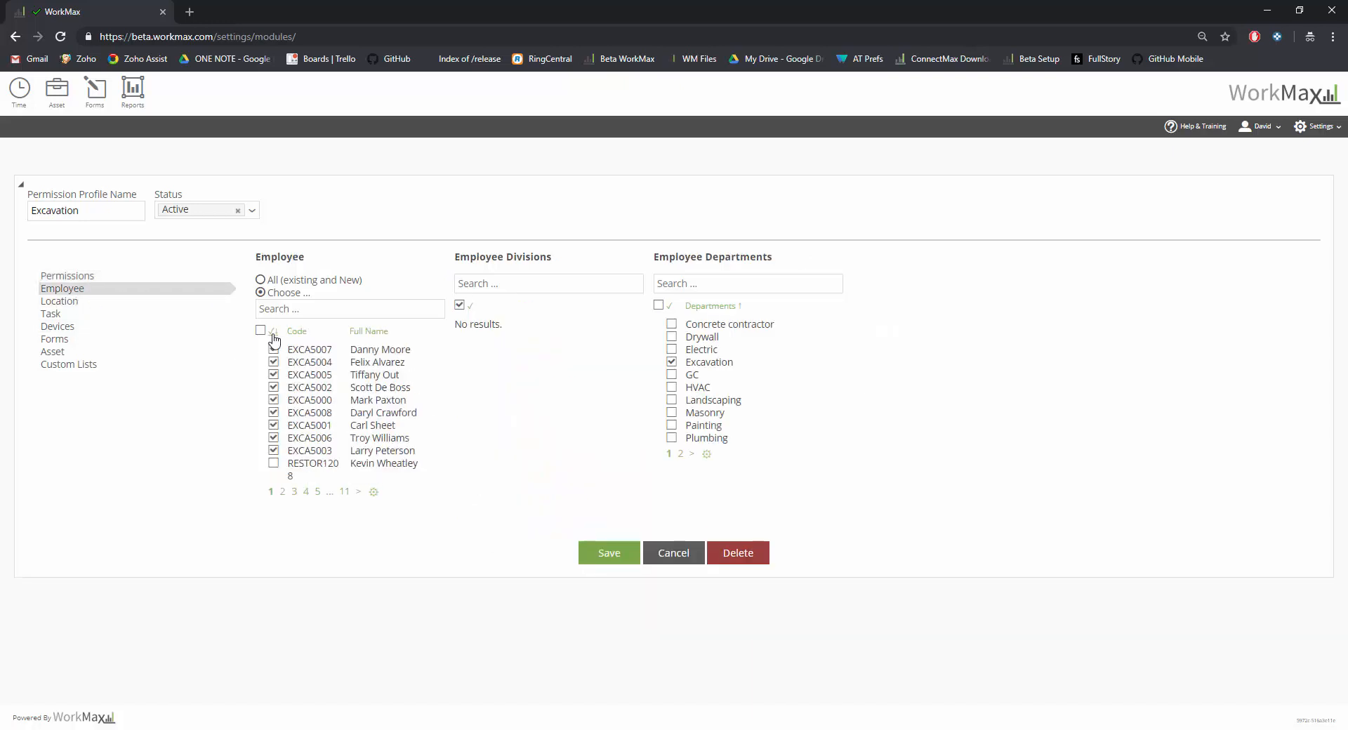